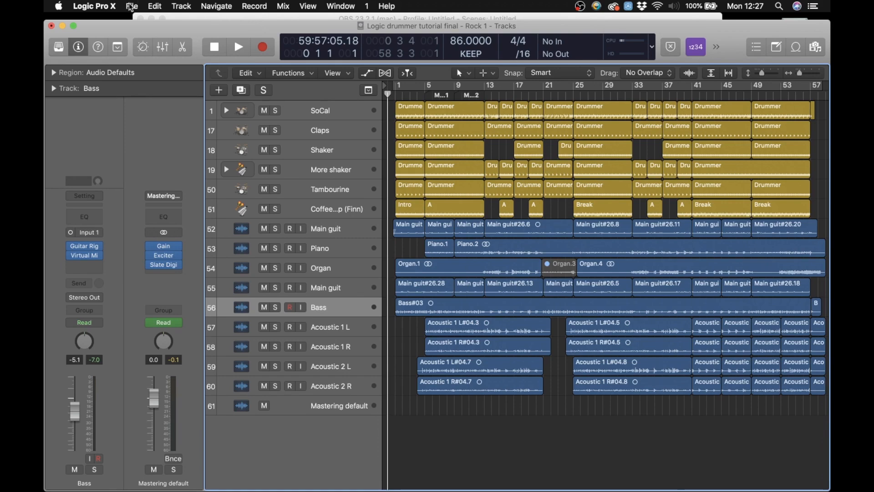
Step: Open the recent project "Logic drummer tutorial start.logicx"
click(131, 6)
mouse_move(175, 56)
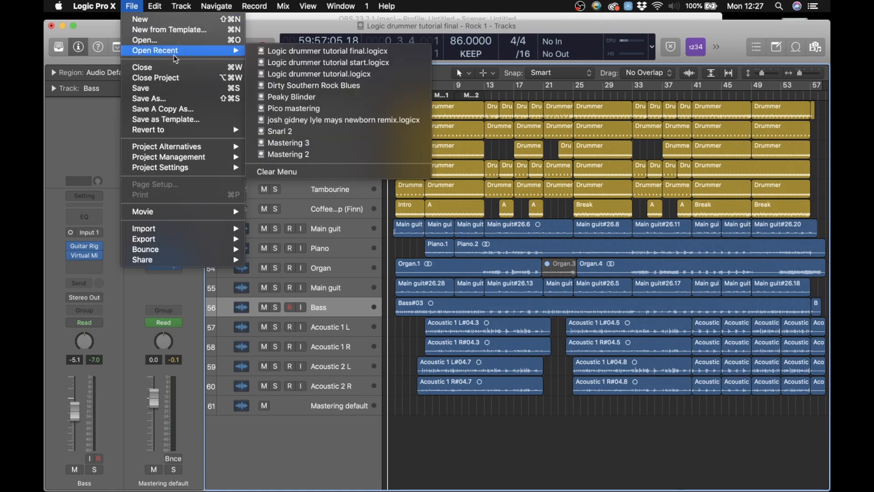
click(328, 62)
click(535, 182)
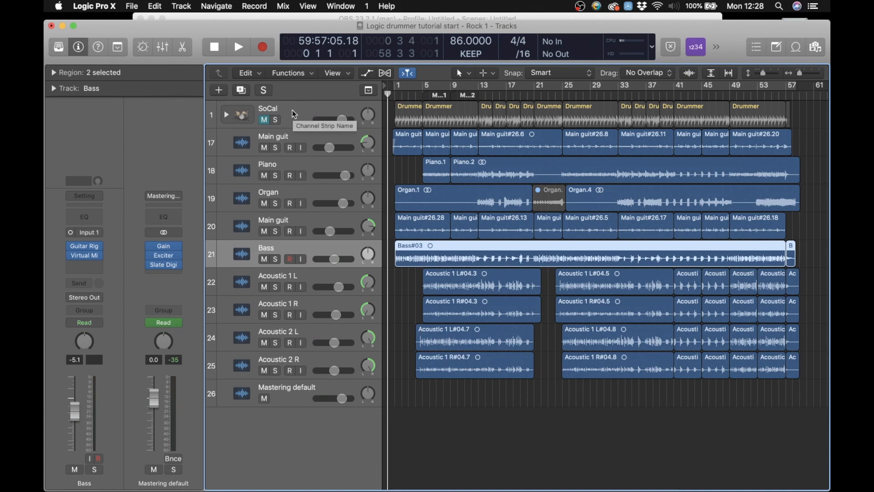
Step: Increase the track height, select the existing SoCal drum track and set the playhead at bar 1
click(764, 74)
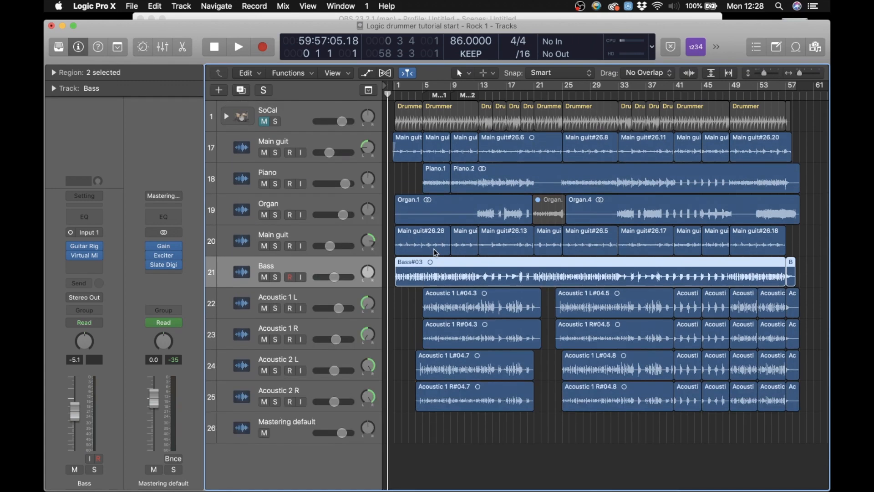
scroll(436, 253, down, 1)
click(299, 111)
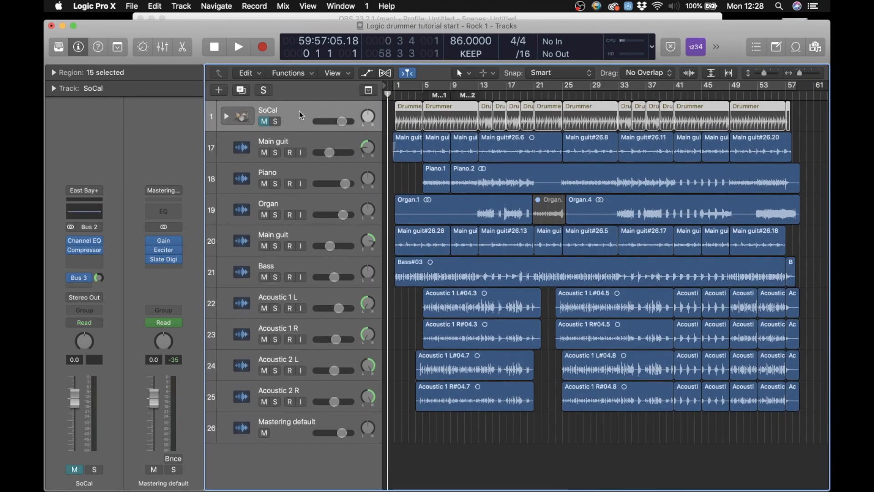
click(399, 92)
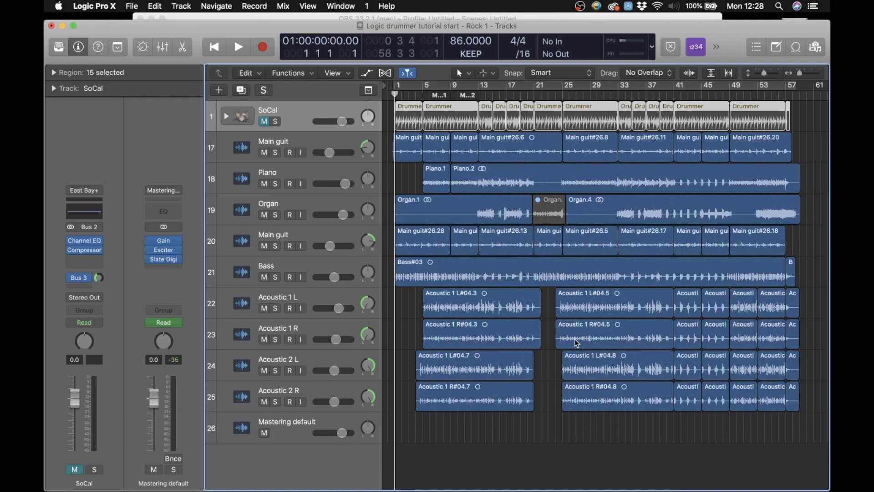
Step: Create a new Drummer track with the Rock genre and Output 1 + 2
click(219, 91)
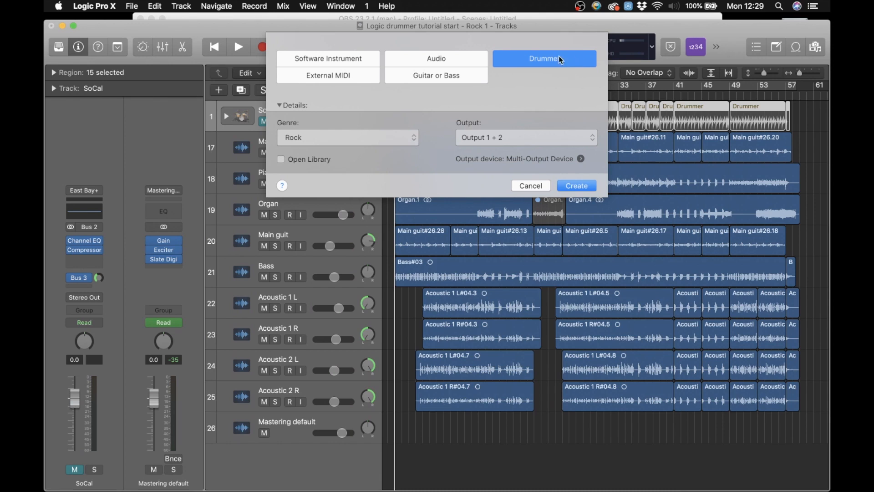
click(399, 143)
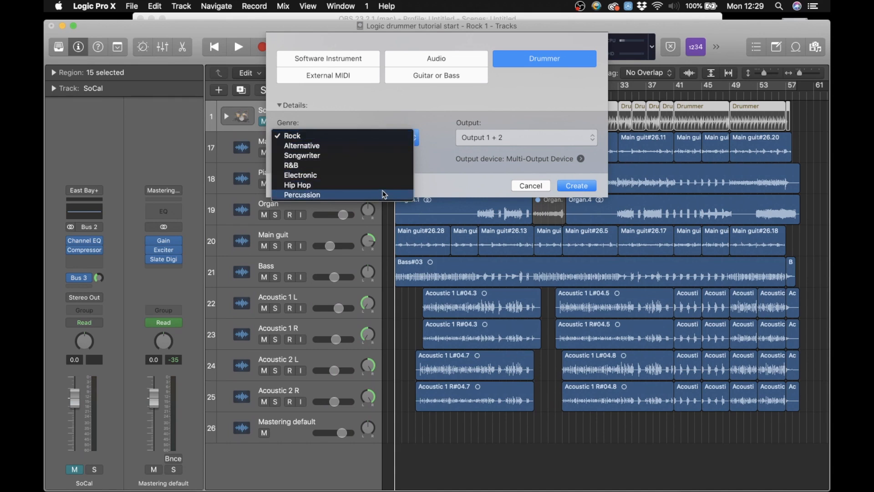
click(366, 137)
click(577, 186)
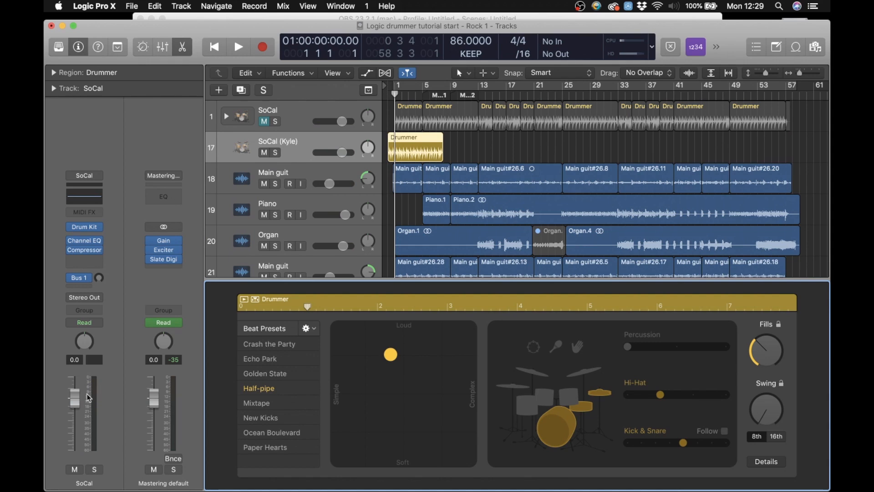
Step: Move the new track's Drummer region so that it starts at bar 1
mouse_move(100, 229)
drag(415, 146, 422, 150)
click(822, 73)
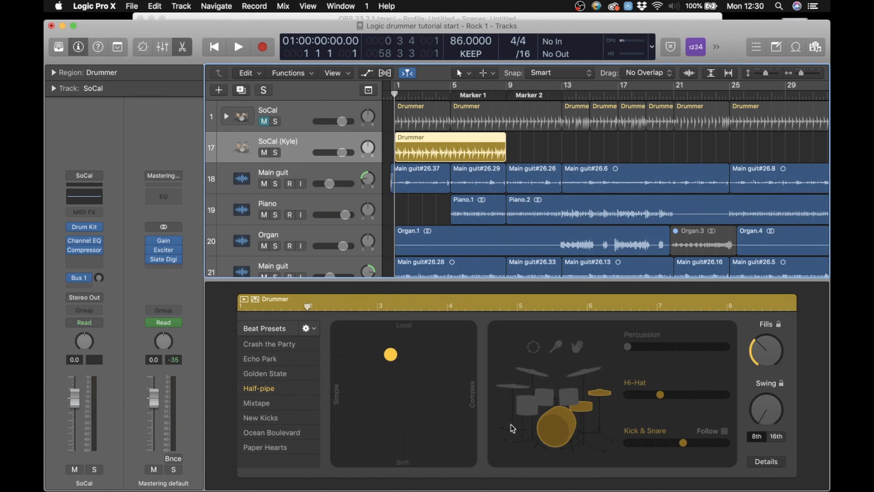
Step: Hide the Drummer editor, browse the drummer genres in the Library and assign Anders - Hard Rock to the new track
key(e)
key(y)
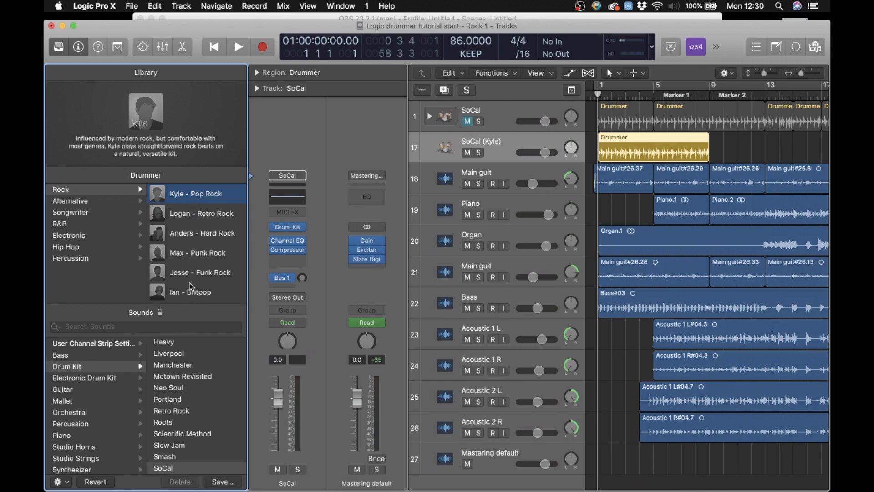
mouse_move(190, 286)
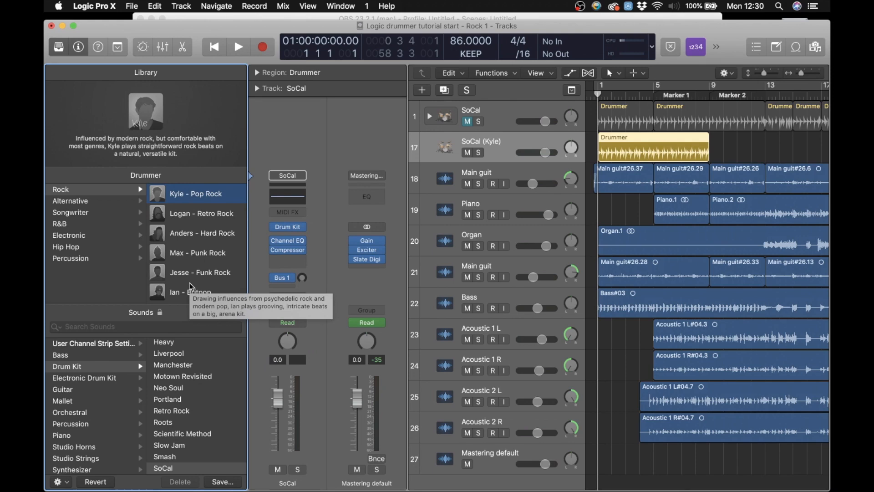
click(99, 202)
click(102, 212)
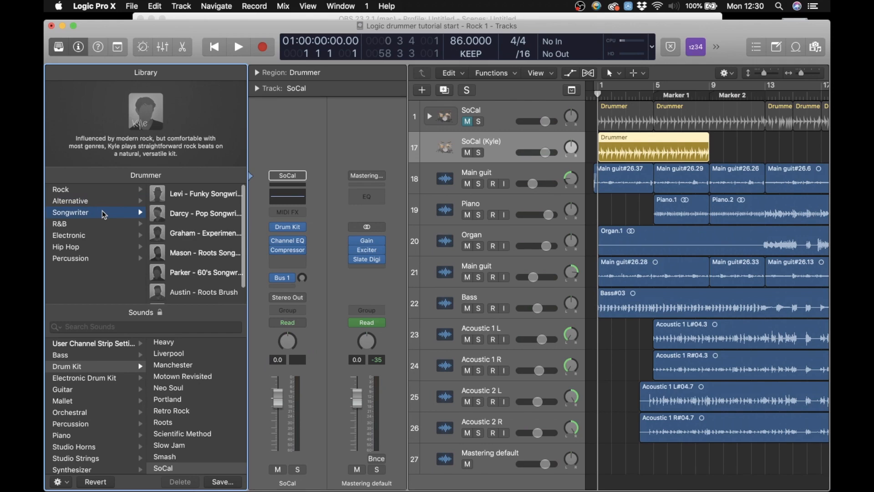
click(104, 224)
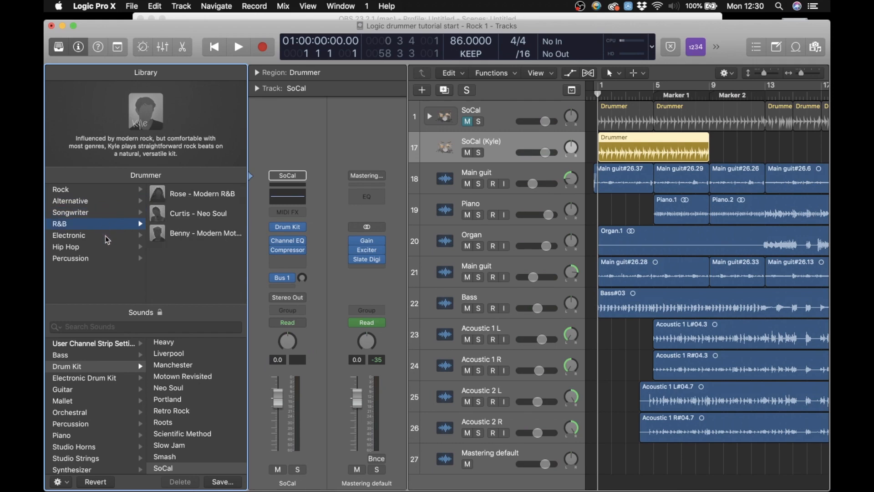
click(107, 235)
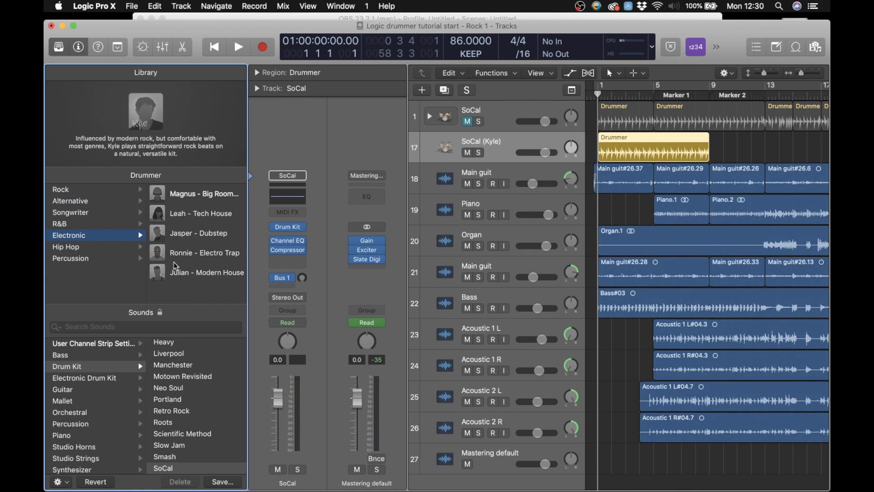
click(87, 189)
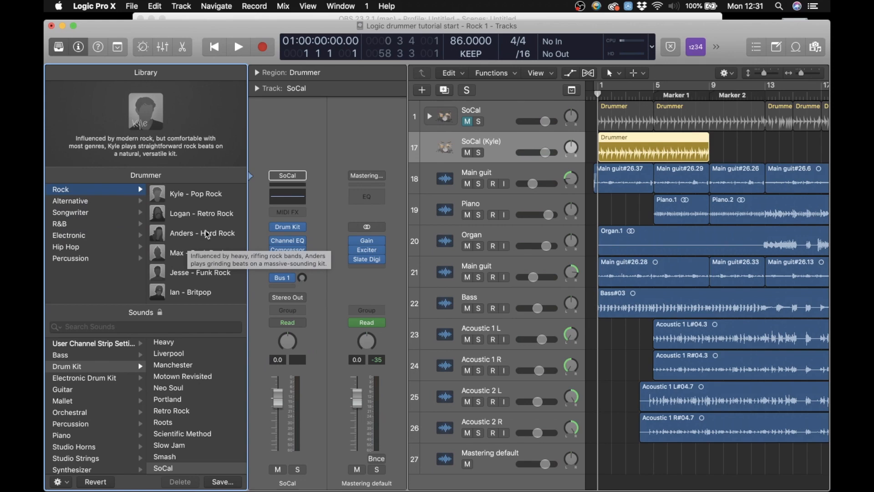
click(171, 233)
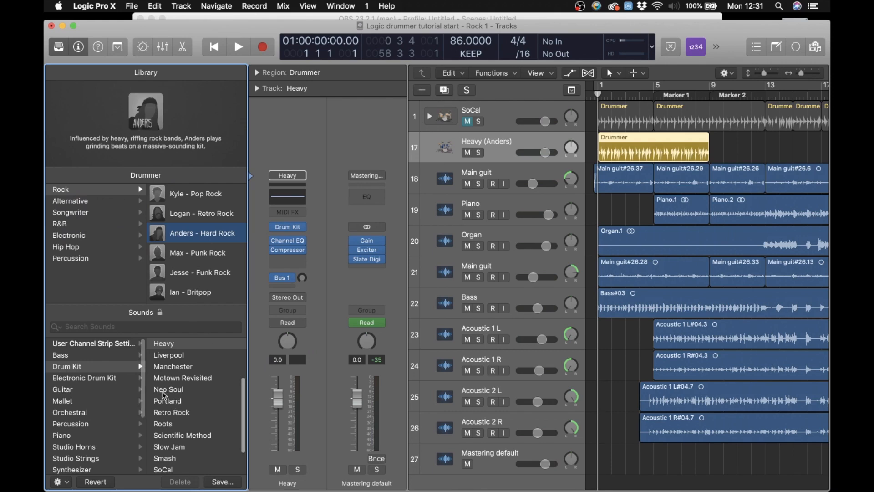
Step: Change the new drummer track's kit sound to SoCal and close the Library
scroll(175, 395, down, 3)
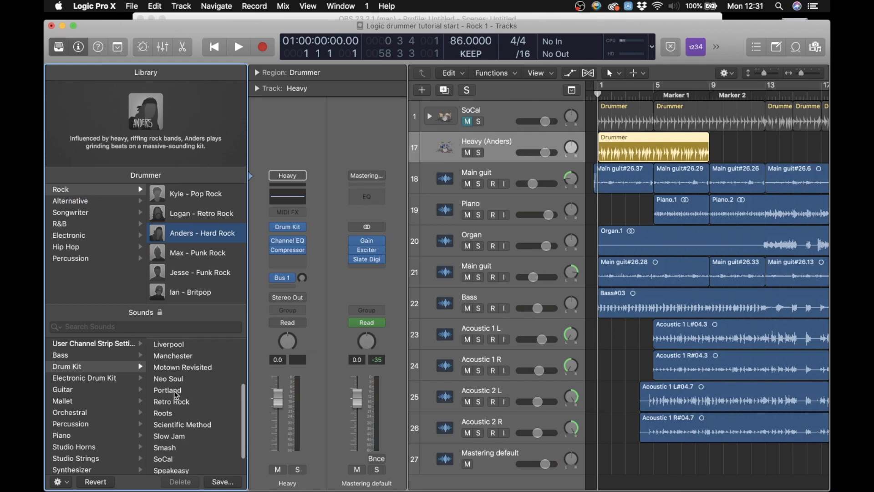
scroll(176, 394, up, 5)
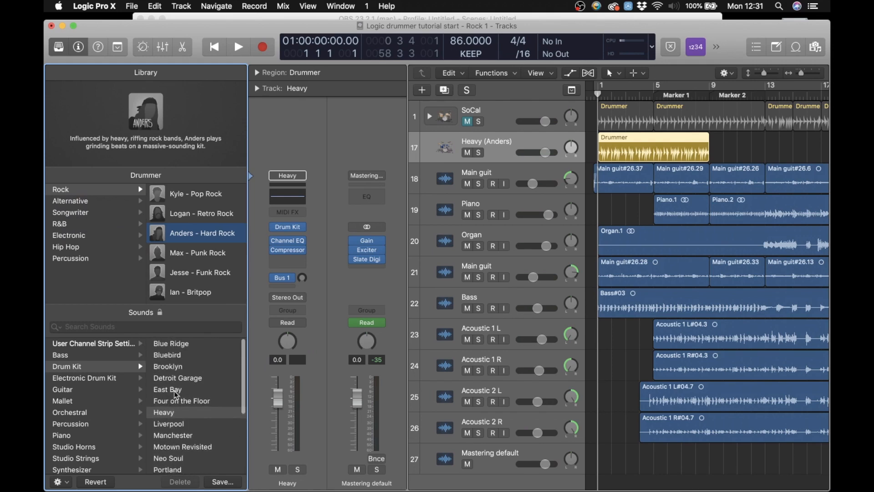
scroll(175, 394, down, 5)
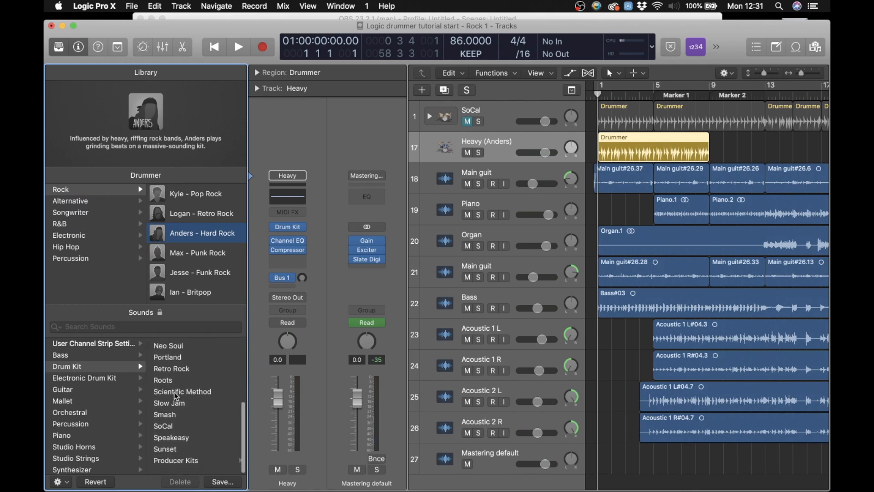
scroll(189, 432, up, 5)
scroll(189, 428, down, 5)
scroll(189, 421, up, 3)
scroll(187, 412, down, 4)
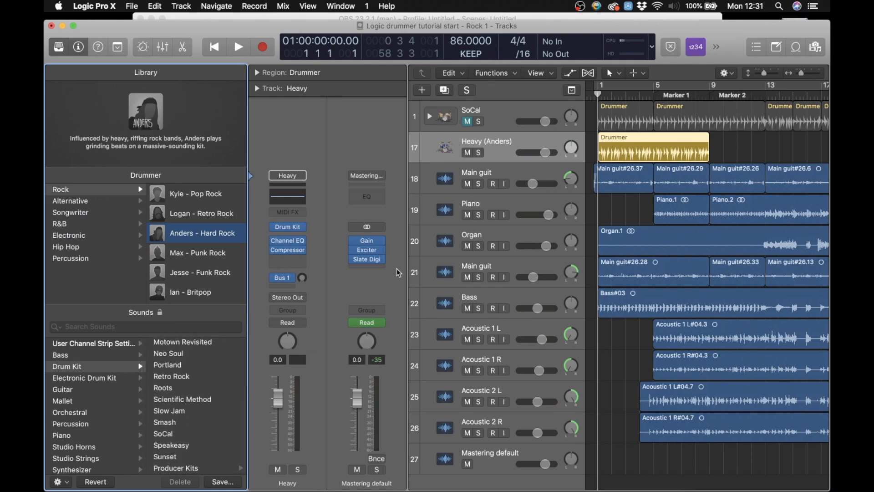
click(177, 436)
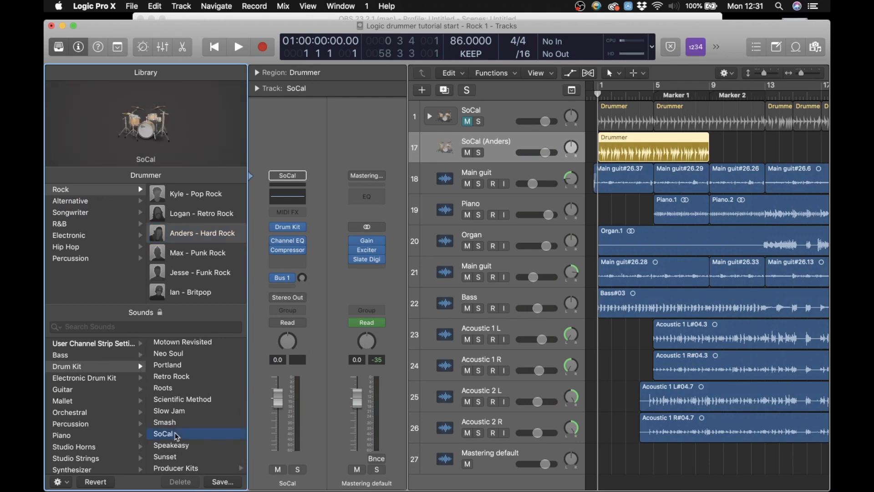
mouse_move(291, 230)
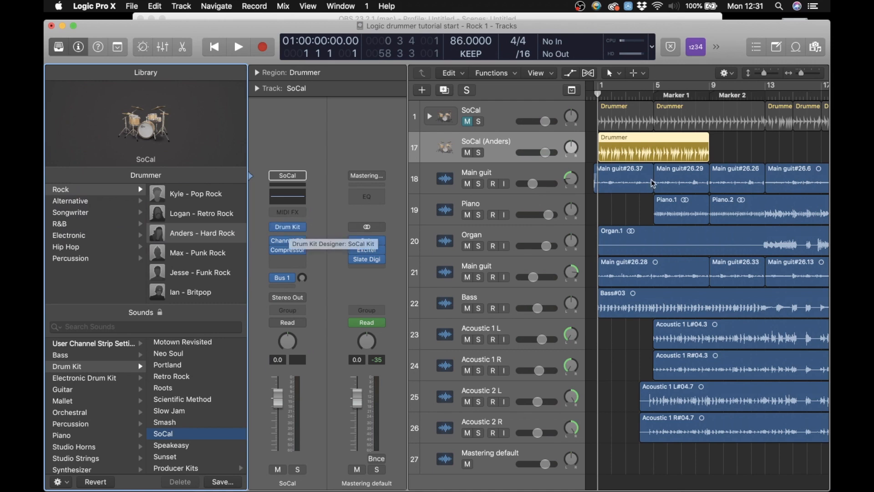
key(y)
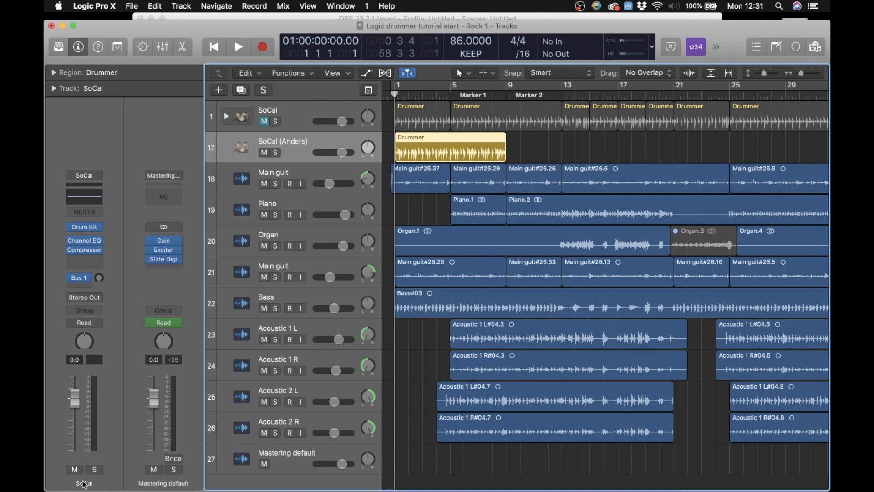
Step: Audition the snare and toms in the track's Drum Kit Designer and view their edit options before closing it
mouse_move(84, 229)
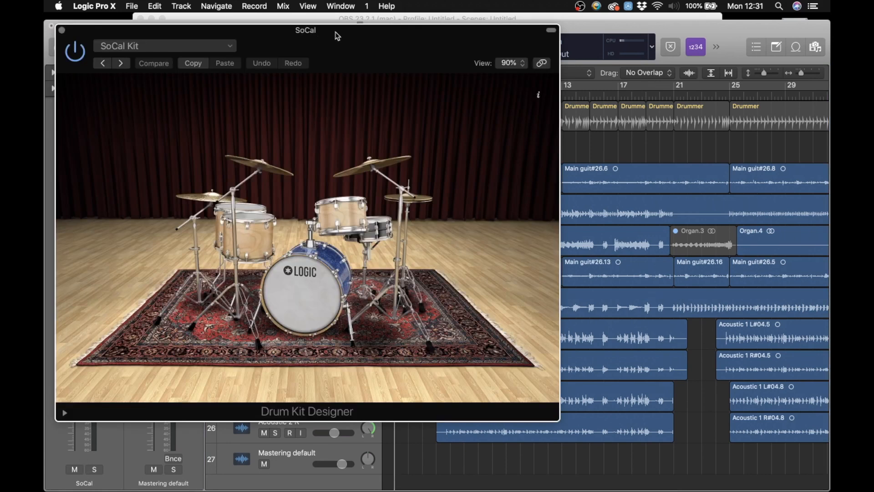
drag(336, 33, 510, 32)
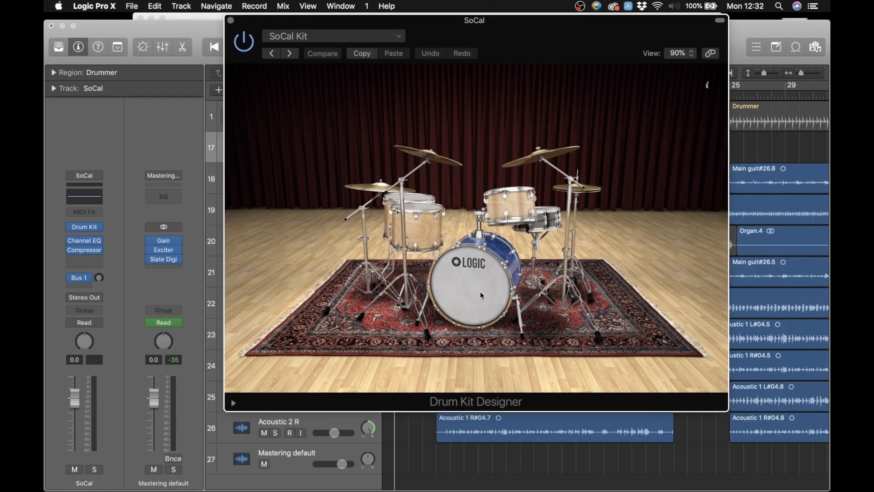
click(547, 220)
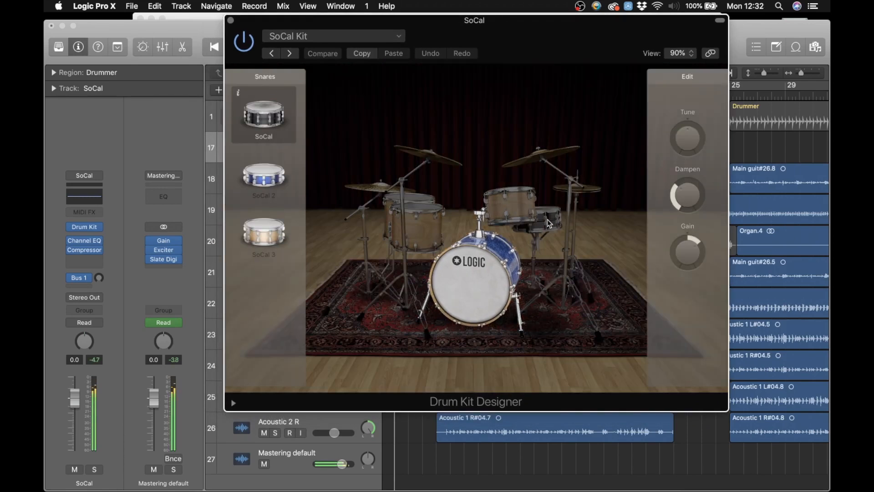
click(520, 210)
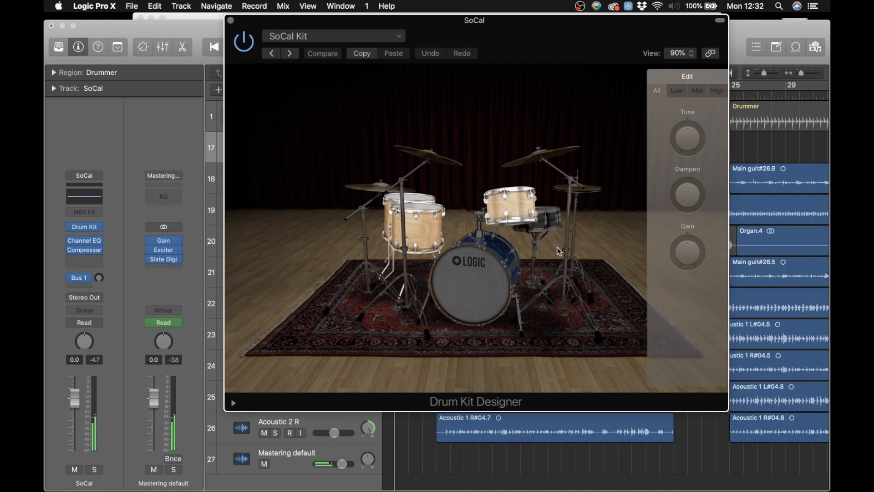
click(547, 221)
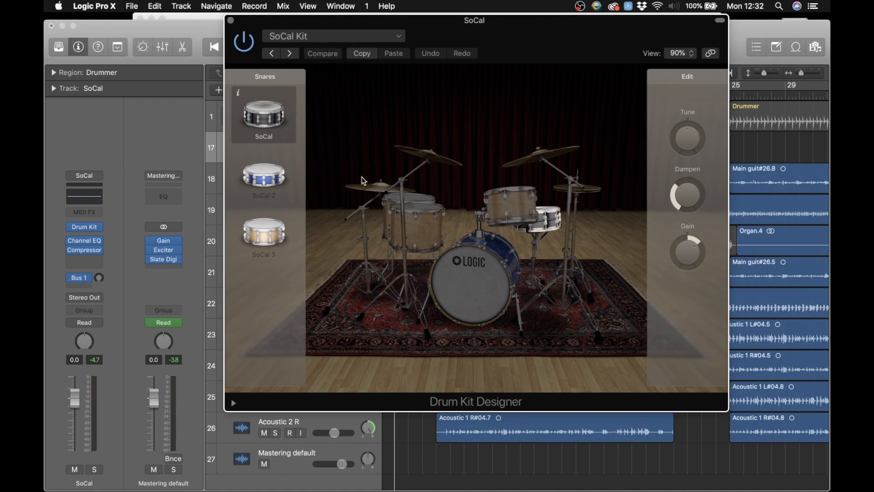
click(231, 20)
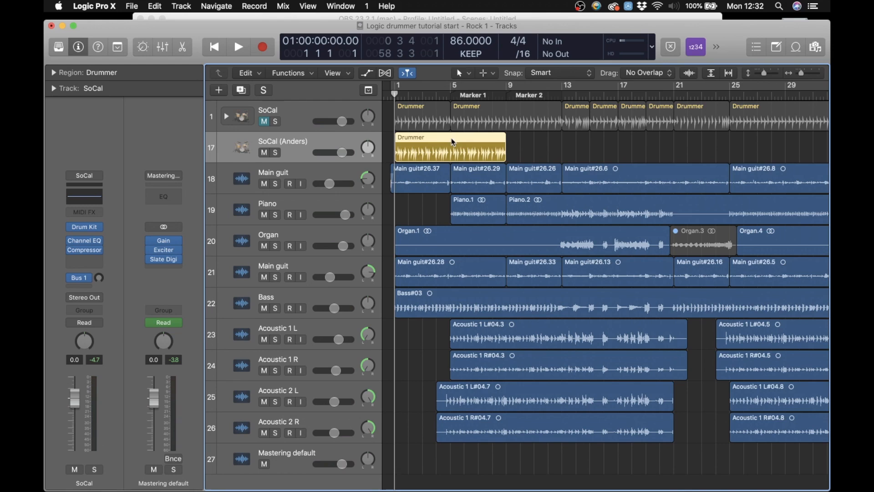
Step: Play the song from bar 1 to hear the new drum part, stopping just before bar 5
click(816, 71)
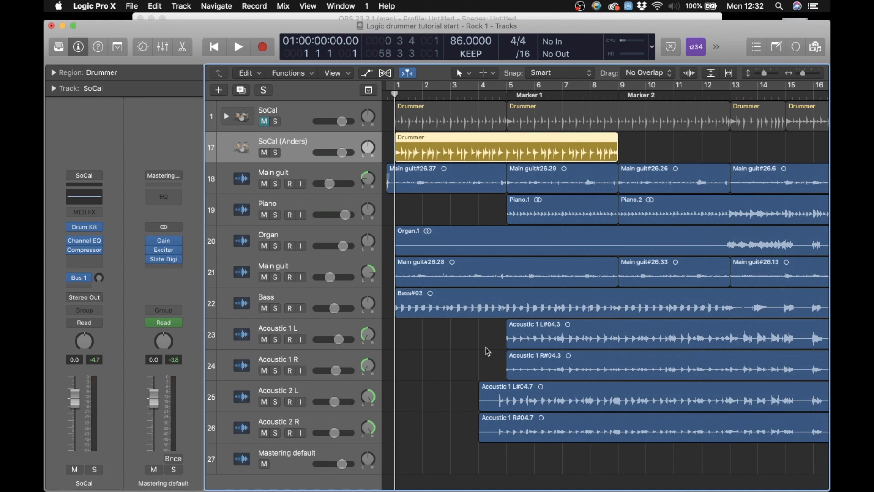
key(space)
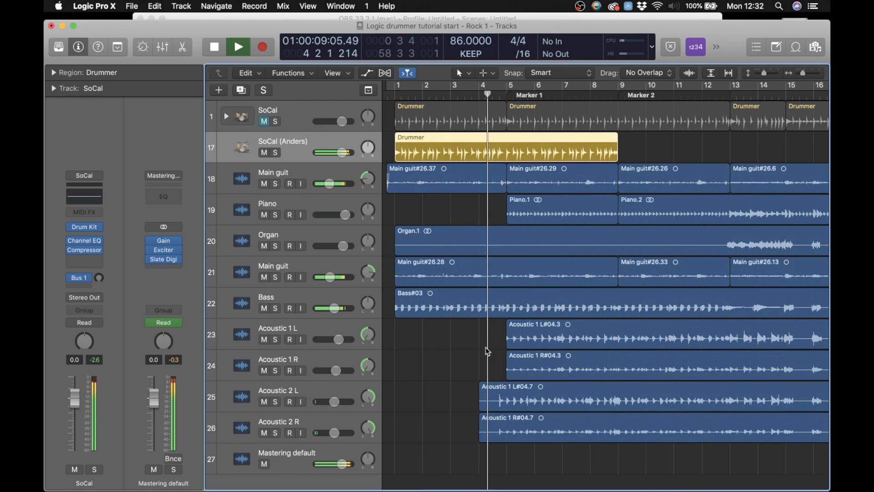
key(space)
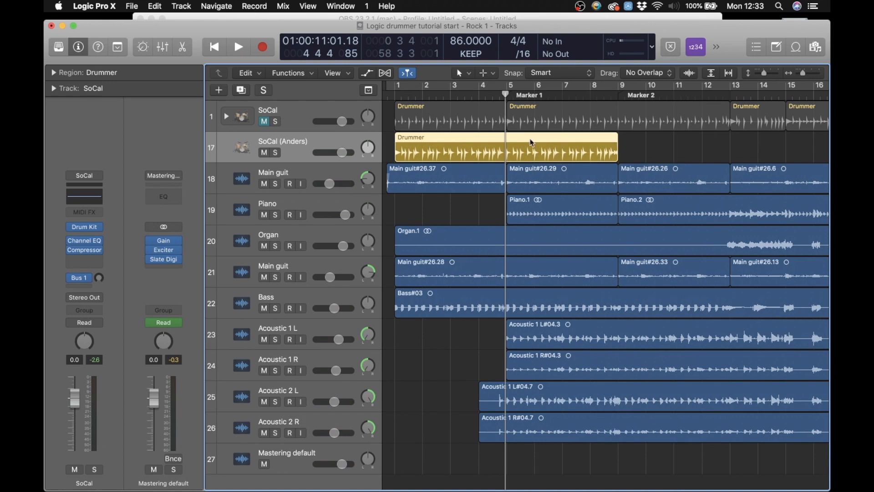
Step: Add a second Drummer region after the first and resize it to span bars 5 to 13, trimming the first region at bar 5
drag(804, 74, 802, 74)
scroll(547, 146, left, 4)
mouse_move(579, 161)
click(560, 148)
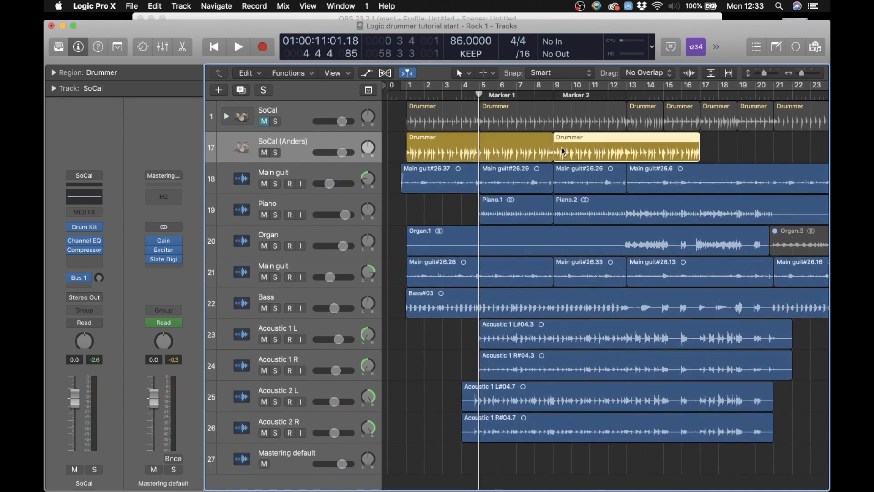
drag(694, 152, 626, 157)
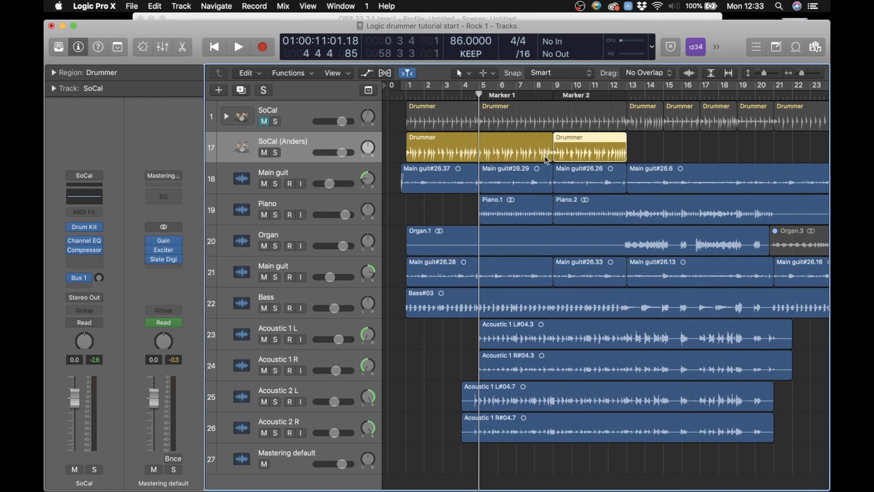
drag(556, 152, 478, 152)
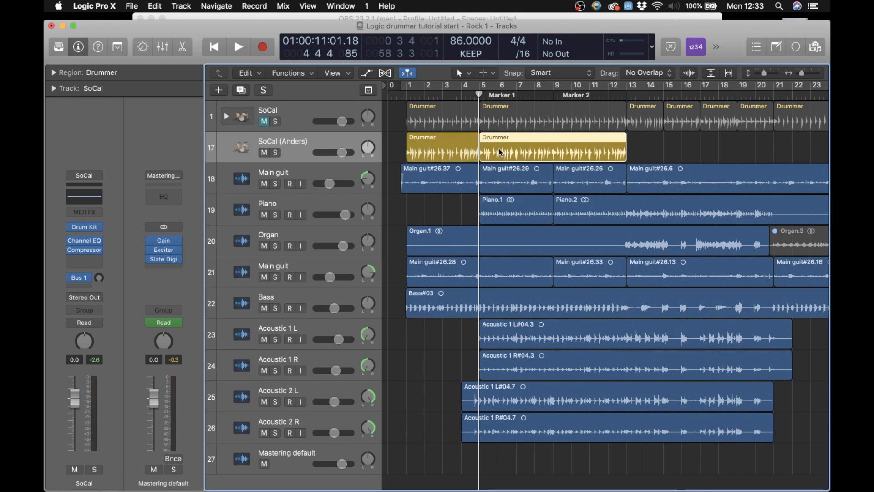
Step: Split the second Drummer region at bar 9 with the Scissors tool, undo the split and return to the Pointer tool
click(436, 149)
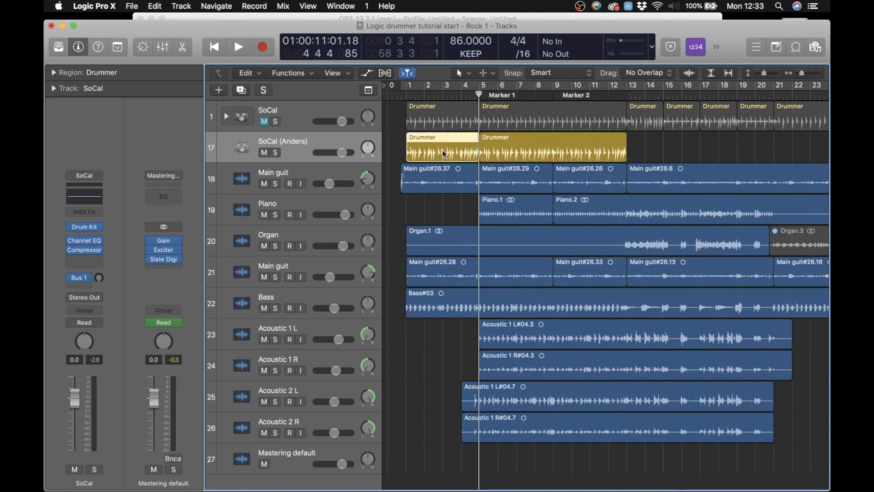
click(525, 157)
key(t)
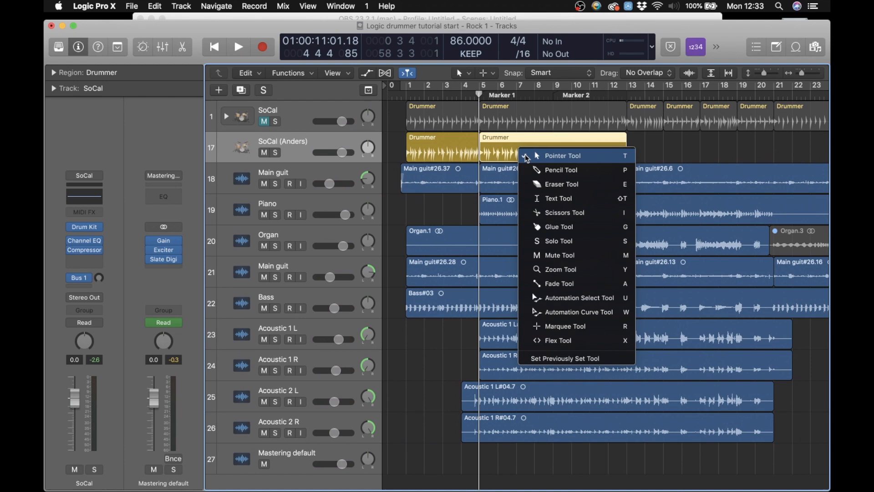
click(543, 210)
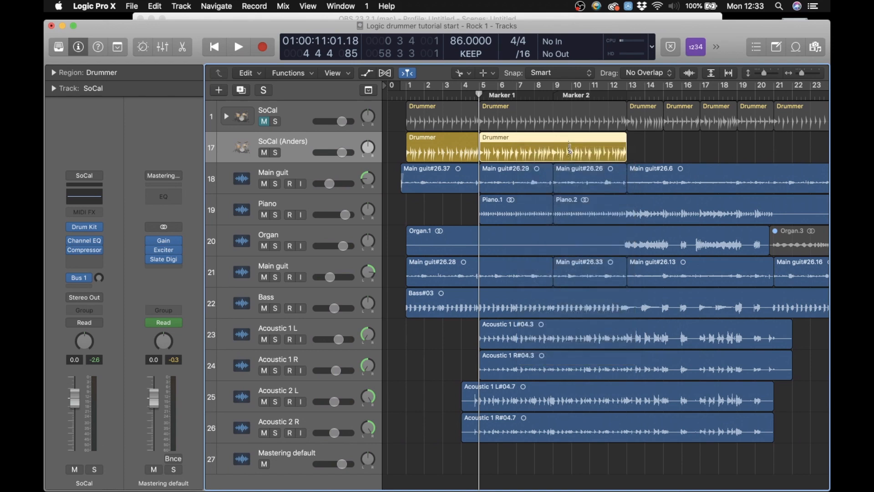
drag(569, 149, 555, 160)
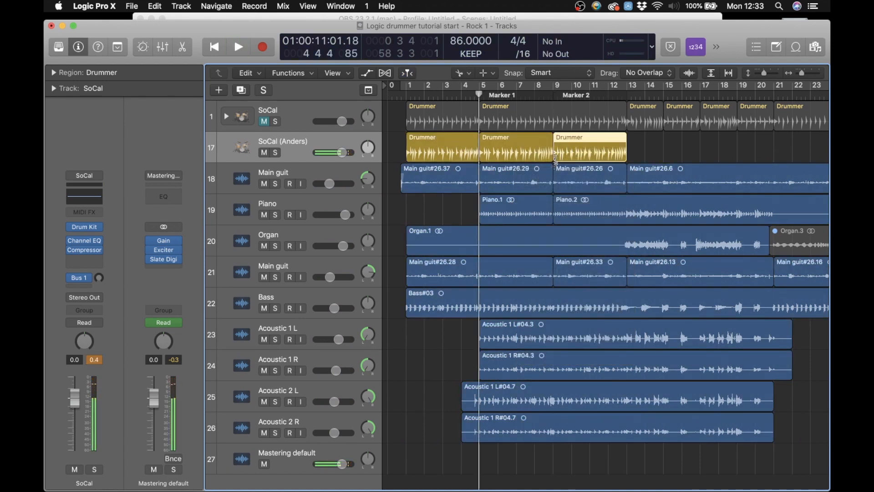
key(super+z)
key(t)
key(t)
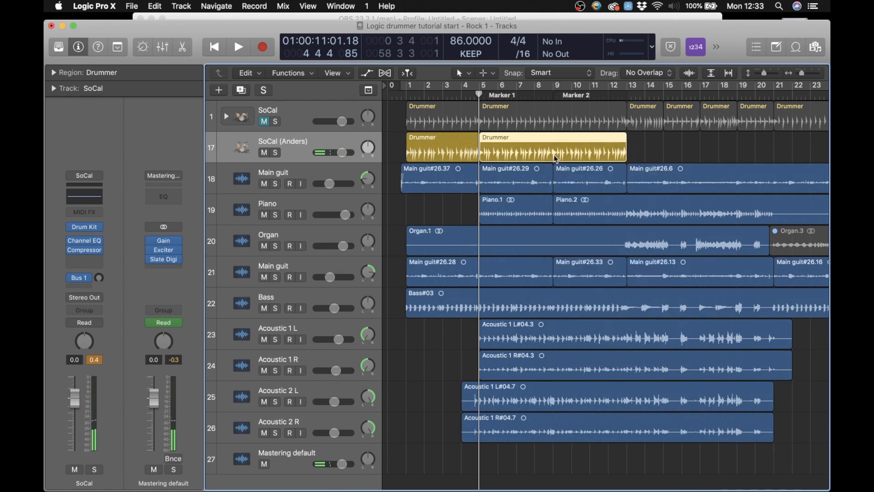
Step: Solo the new drummer track and set a cycle range from bar 1 to bar 5 over its first region
click(450, 154)
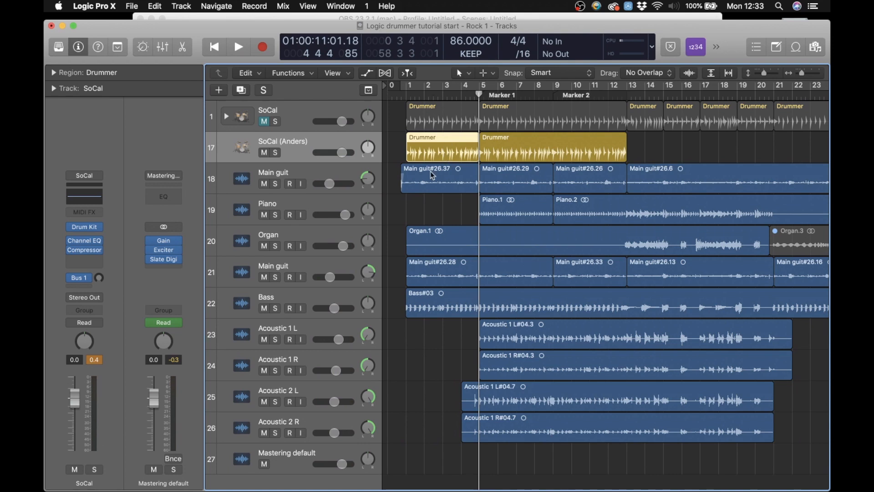
key(e)
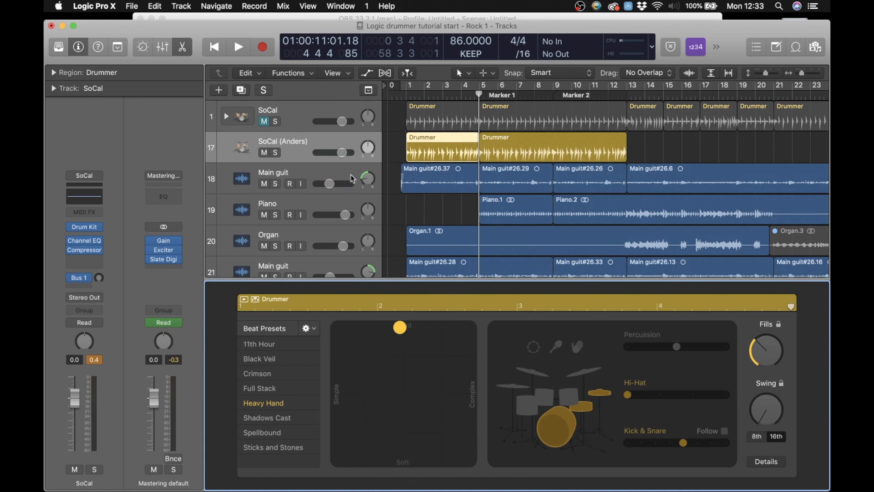
click(275, 153)
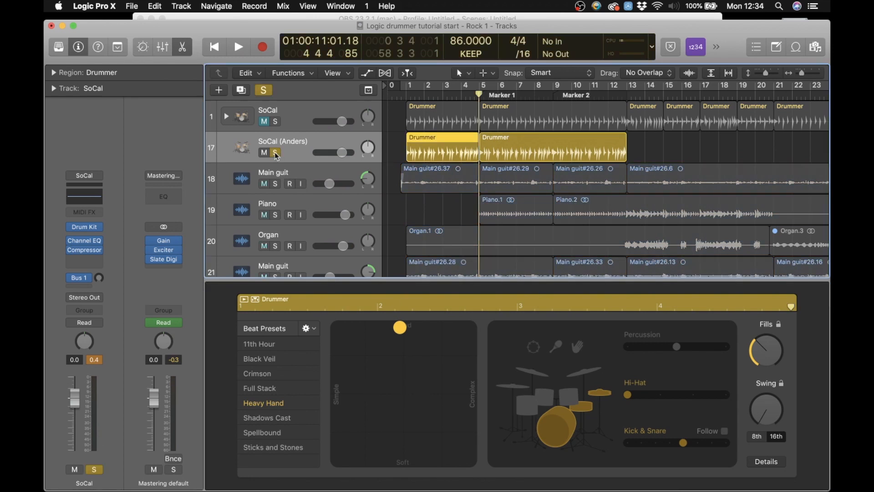
drag(410, 86, 475, 92)
Step: Show the first Drummer region's settings in the Drummer Editor
click(445, 156)
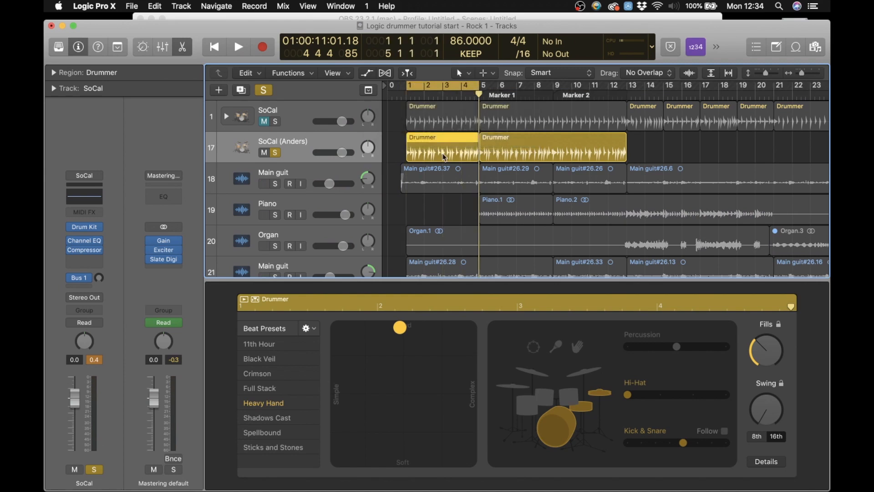
key(e)
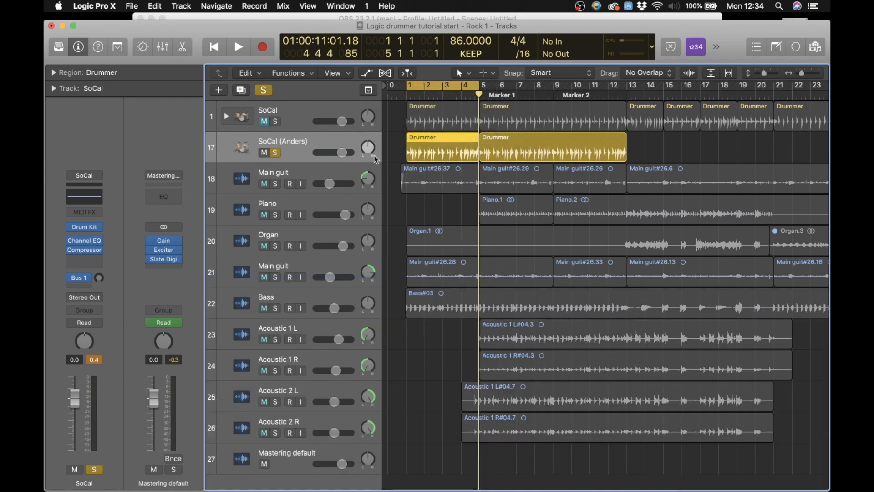
key(e)
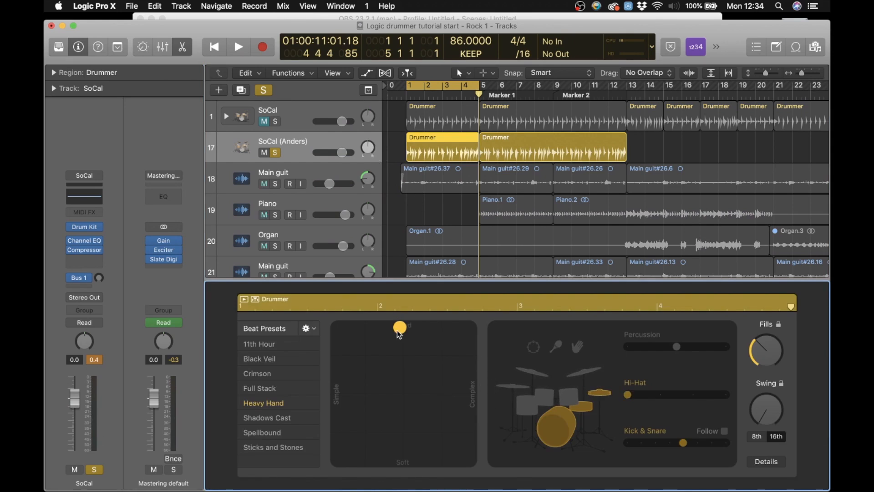
Step: Try several puck positions on the XY pad and play the first region with the puck centred, moderately towards Loud
drag(398, 332, 400, 350)
drag(403, 352, 403, 317)
drag(402, 319, 460, 381)
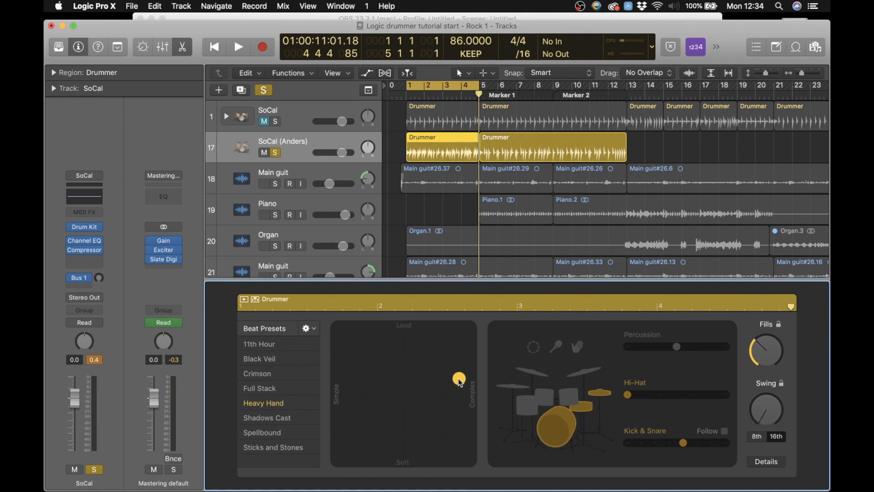
drag(461, 383, 404, 364)
key(Return)
key(space)
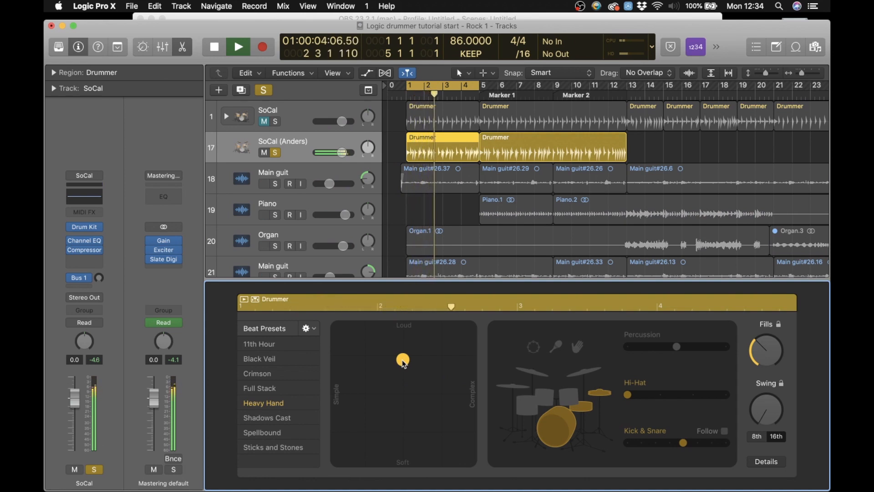
key(space)
Step: Play the first region at the loudest and softest puck positions, keeping complexity near the middle
drag(403, 362, 403, 321)
key(space)
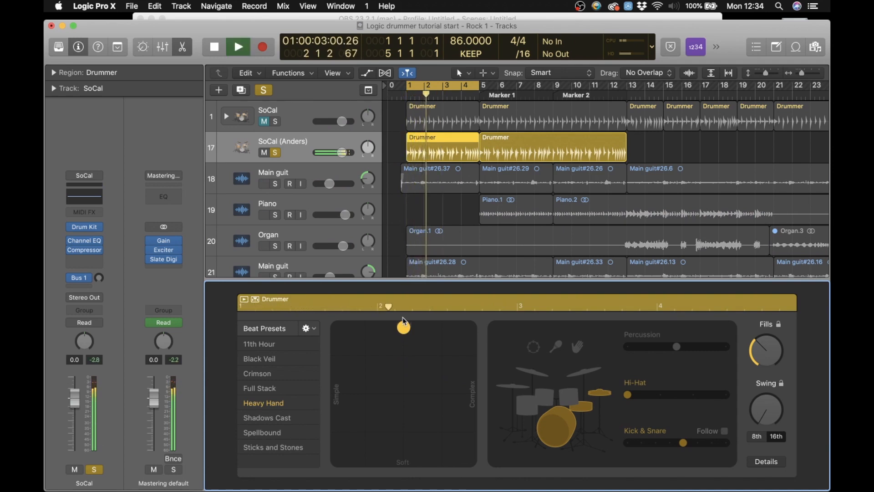
key(space)
drag(408, 334, 406, 460)
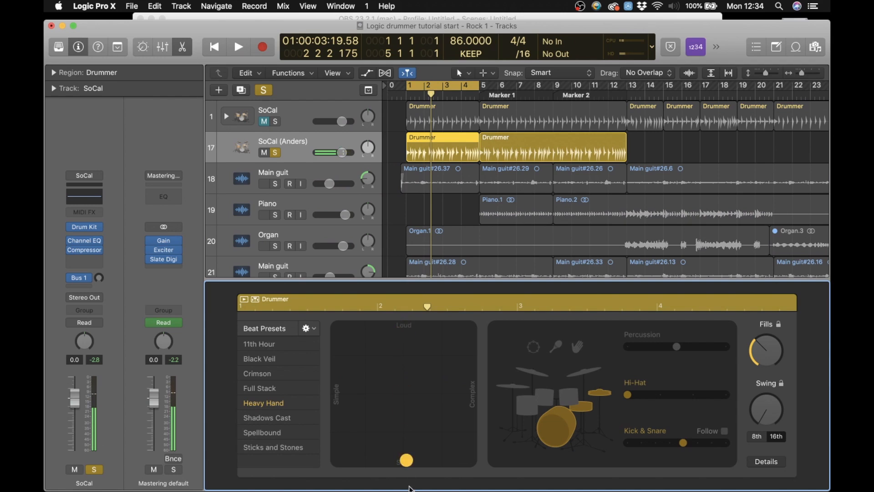
key(space)
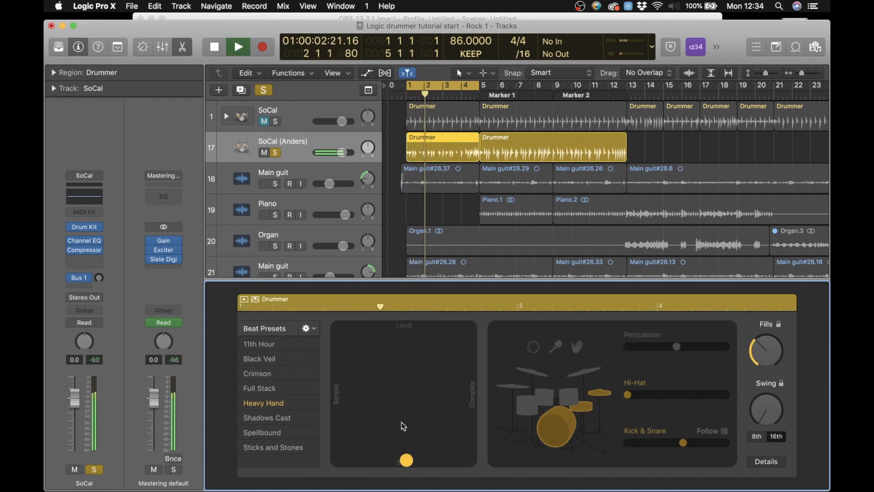
key(space)
Step: Audition the most complex and simplest beats, and set the puck to fully Loud, midway between Simple and Complex
click(416, 455)
drag(418, 457, 489, 397)
key(space)
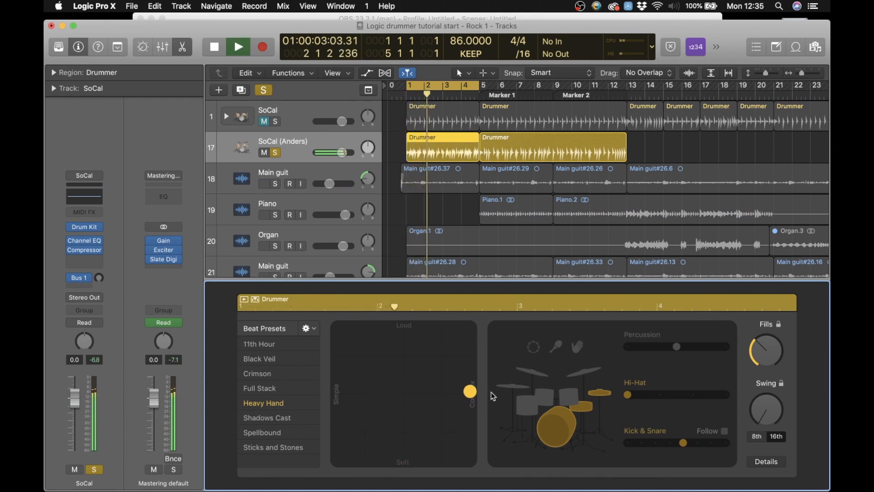
key(space)
drag(469, 391, 304, 371)
key(space)
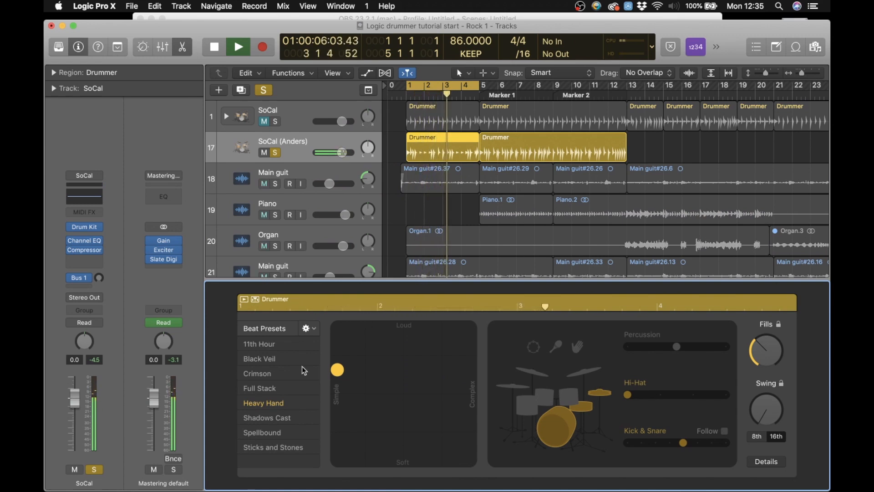
key(space)
drag(341, 375, 410, 320)
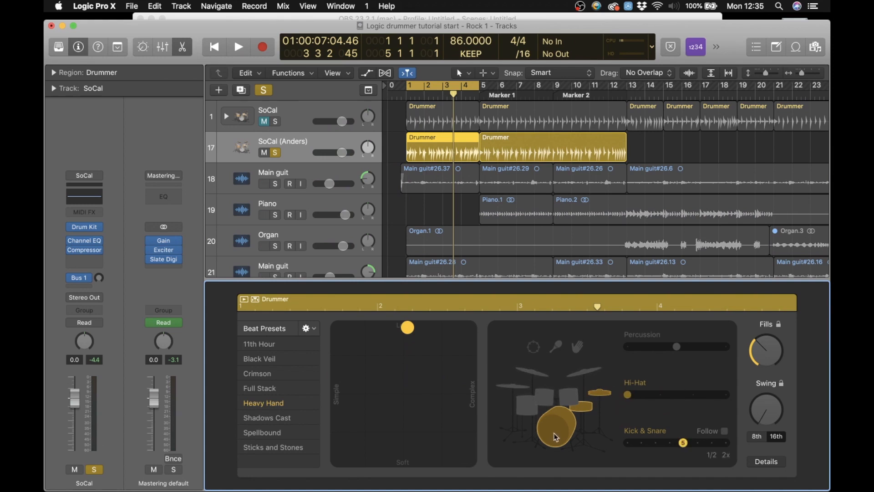
Step: Switch the kick and snare off and on again, and set the Kick & Snare variation to 1
click(587, 407)
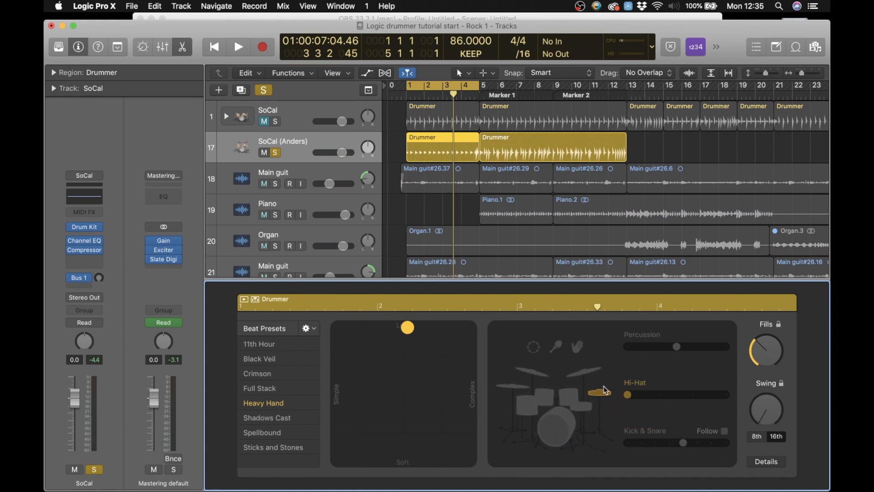
click(557, 424)
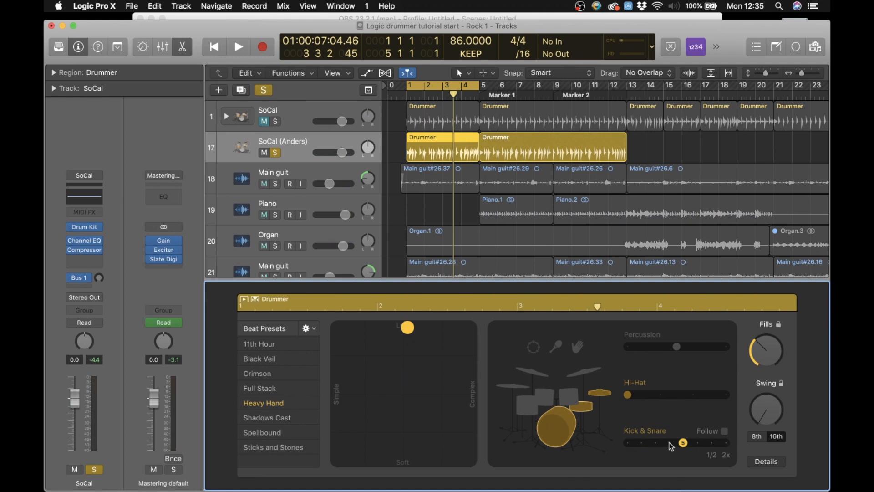
click(695, 443)
click(627, 442)
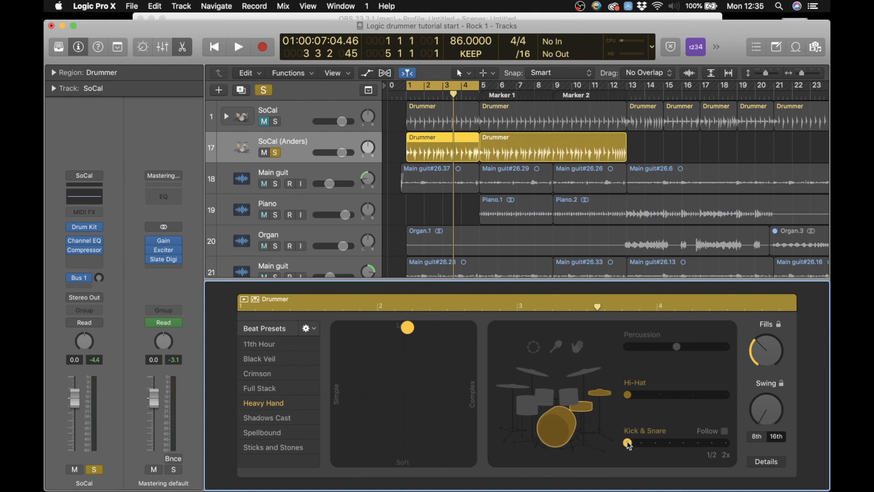
Step: Play the cycled region while stepping the Kick & Snare variation from 1 through 2, 3 and 4
key(space)
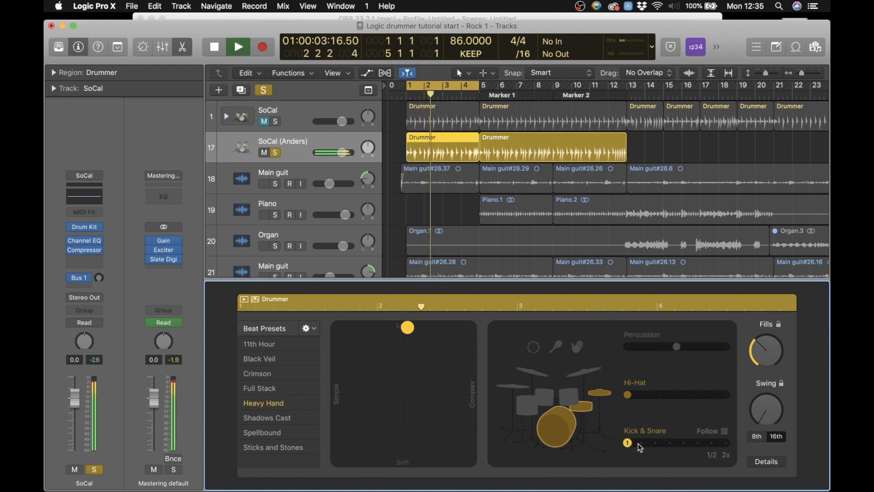
drag(638, 442, 653, 442)
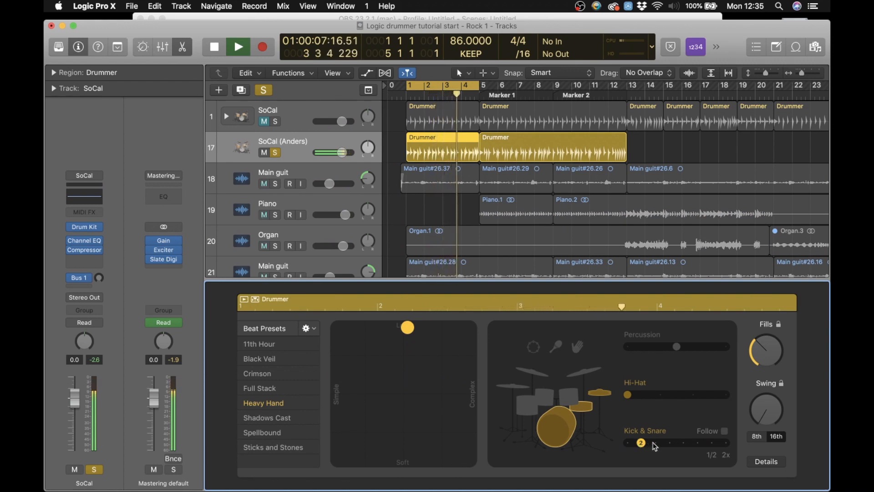
drag(654, 446, 669, 446)
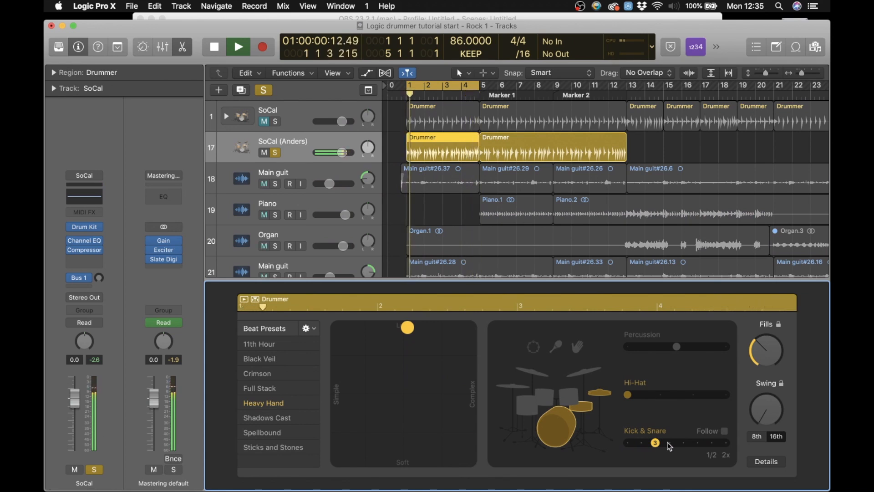
click(669, 443)
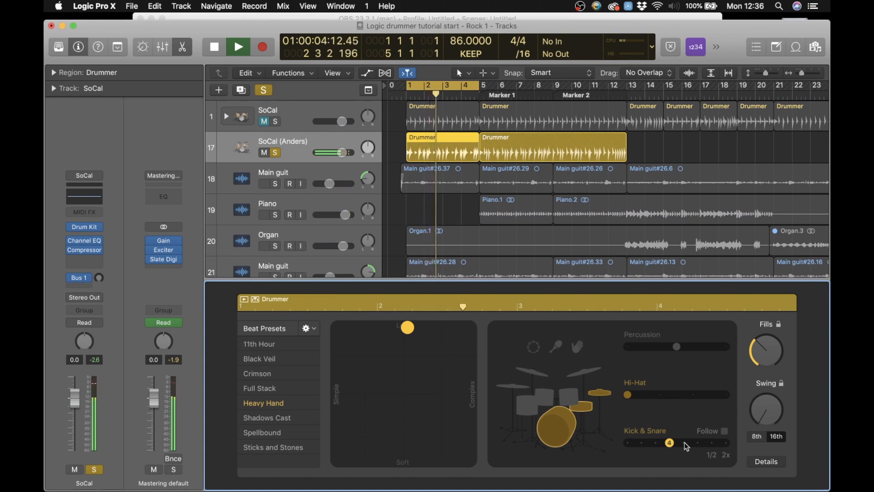
key(space)
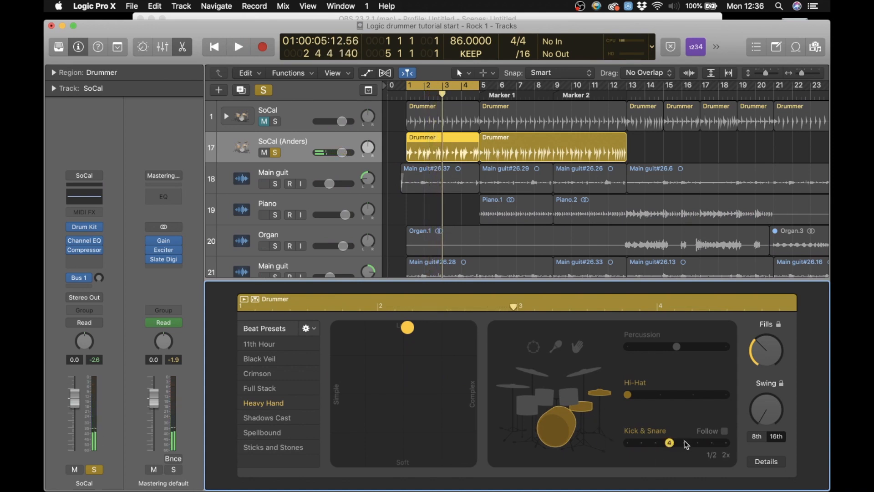
Step: Set Kick & Snare to the half-time (1/2) variation and play the region to hear it
click(628, 444)
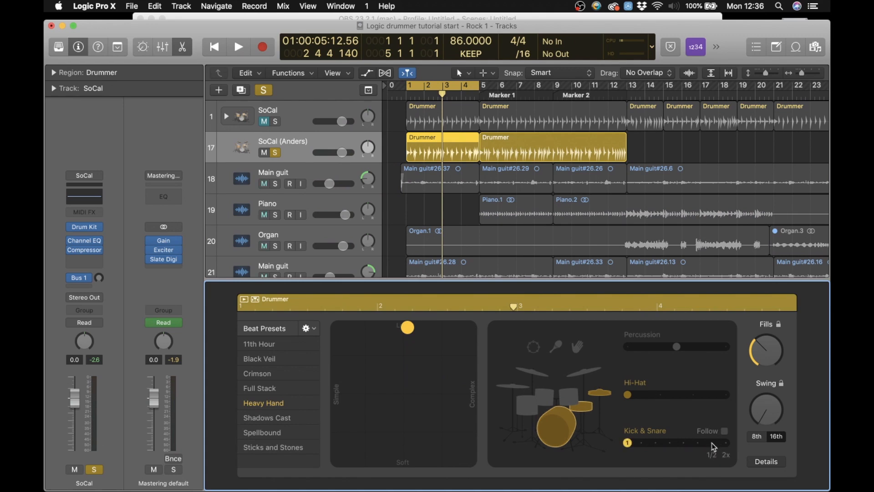
drag(727, 445, 711, 444)
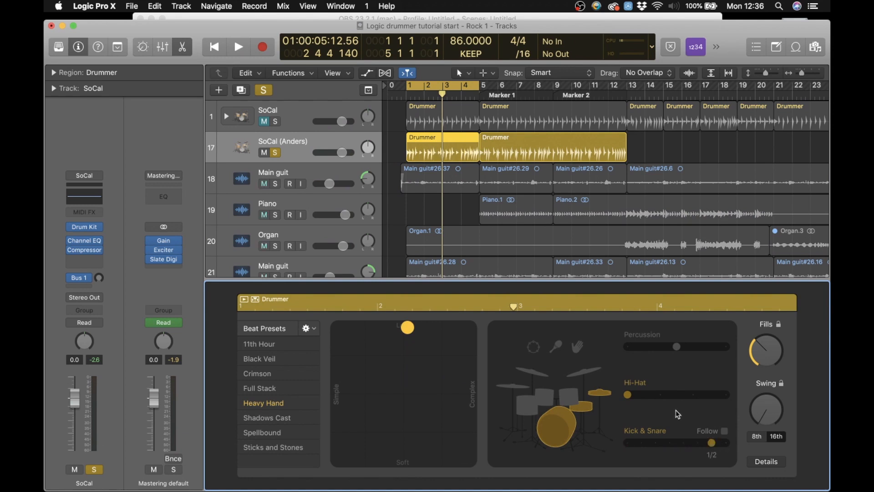
key(space)
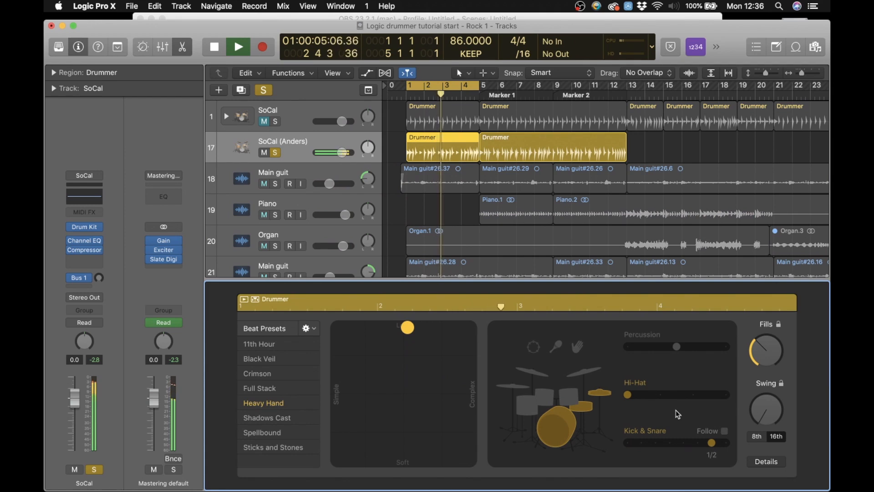
key(space)
Step: Audition the double-time (2x) Kick & Snare variation and set Kick & Snare back to variation 1
click(725, 443)
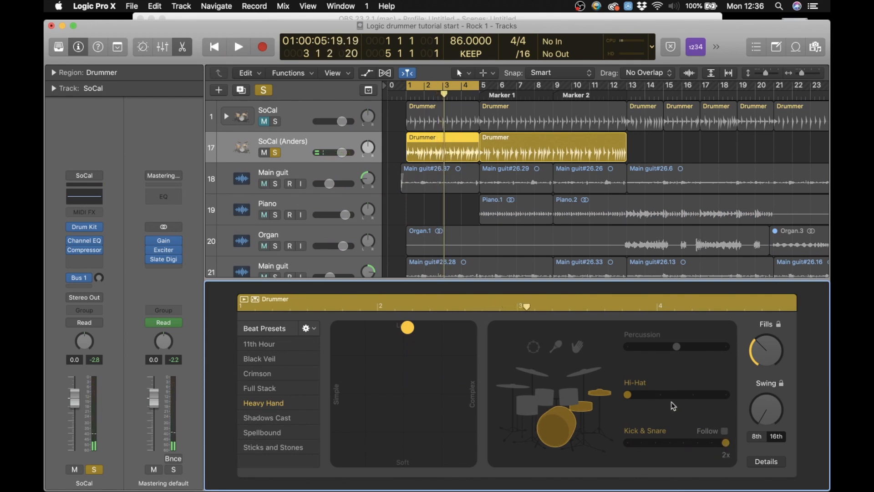
key(space)
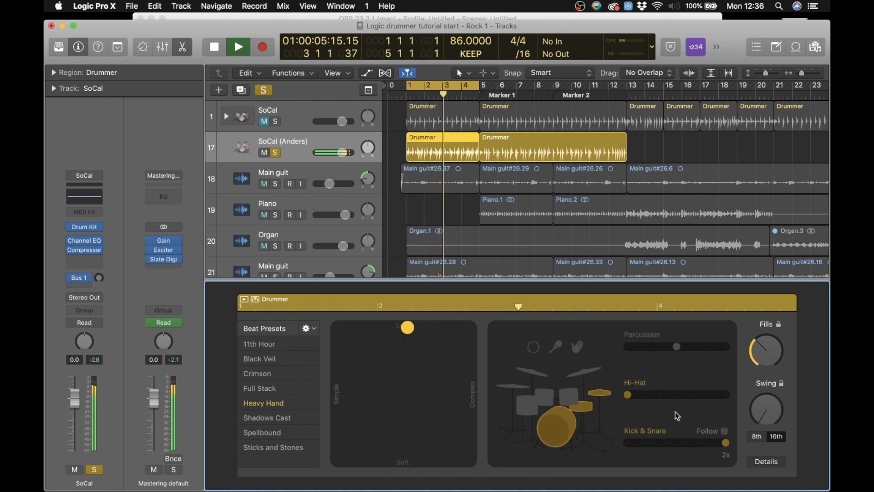
key(space)
click(627, 443)
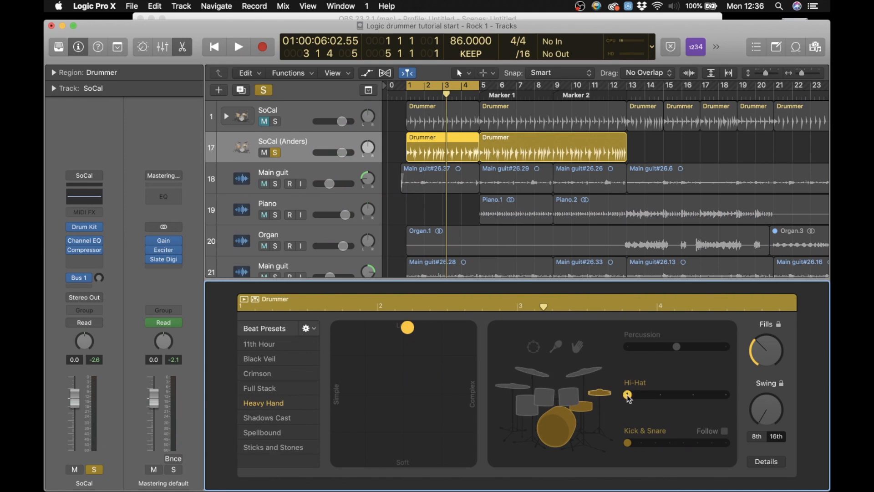
Step: Play the region with Hi-Hat variation 2 and switch the Hi-Hat to the third variation during playback
drag(630, 396, 661, 396)
key(space)
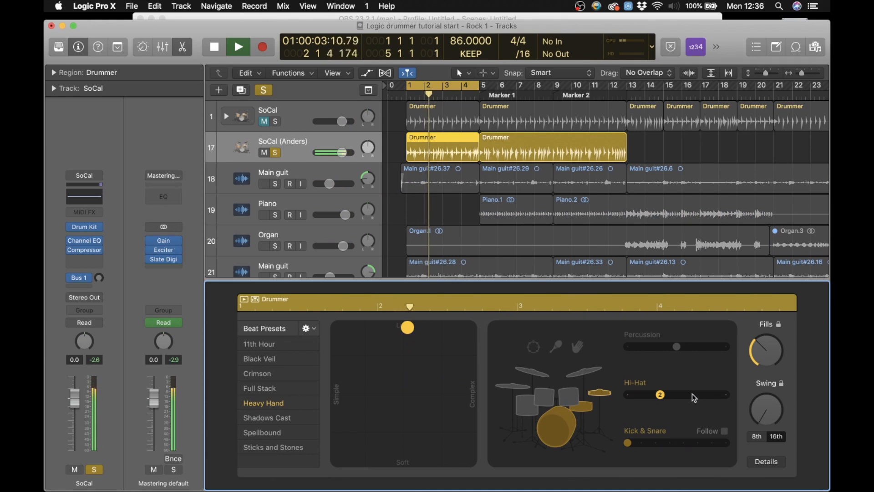
click(692, 394)
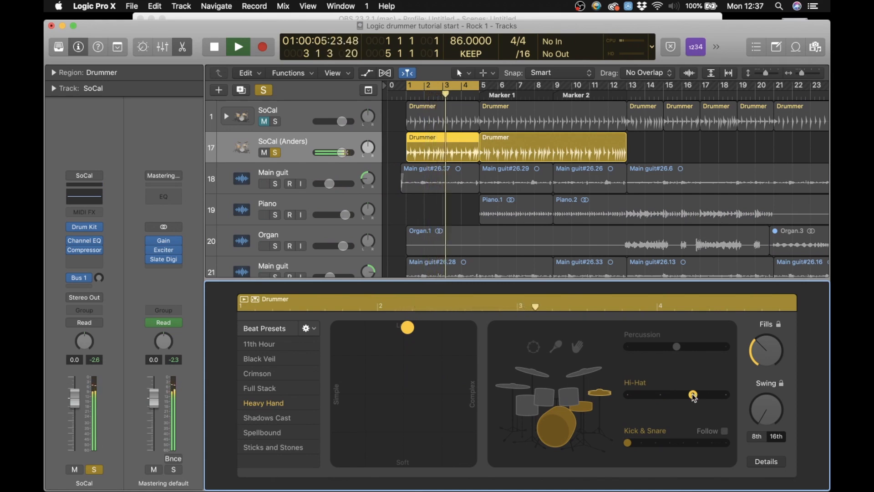
Step: Audition Hi-Hat variation 4 in the playing region, stop playback and set Hi-Hat back to variation 1
click(725, 396)
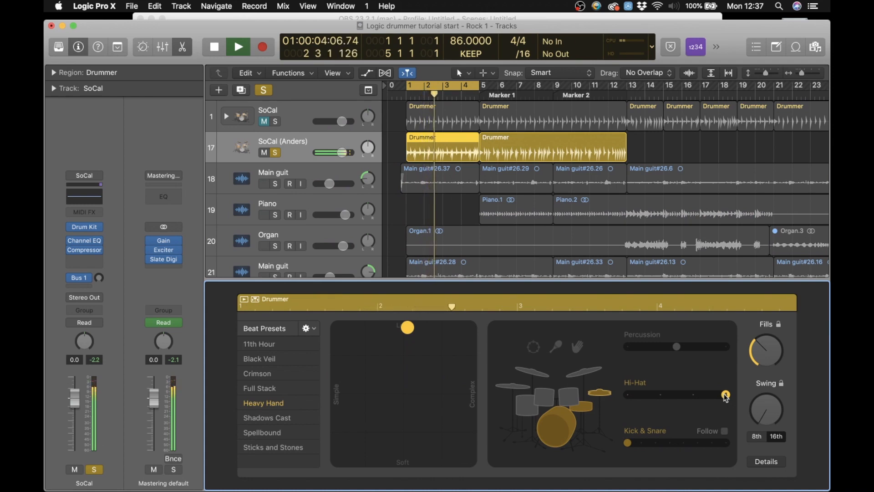
key(space)
click(631, 399)
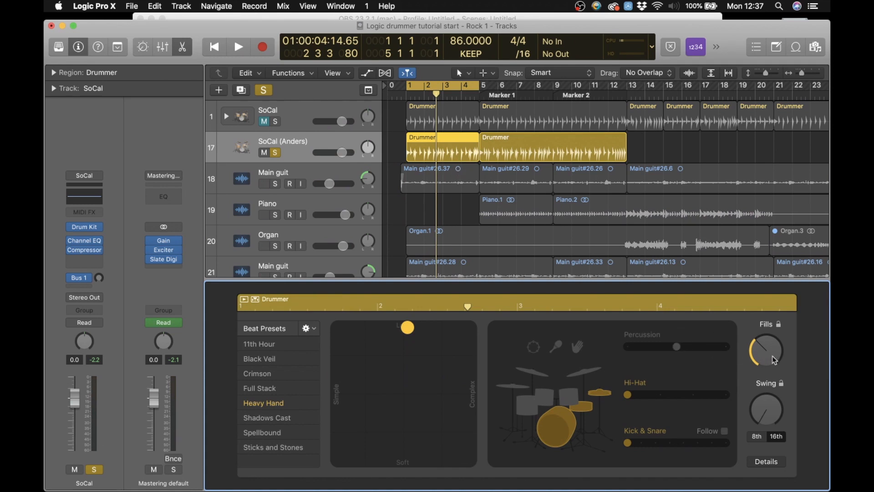
Step: Sweep Fills down and up to maximum, lower it to about a third, and play the region to hear the fills
drag(766, 355, 765, 378)
drag(768, 363, 763, 379)
drag(759, 361, 753, 223)
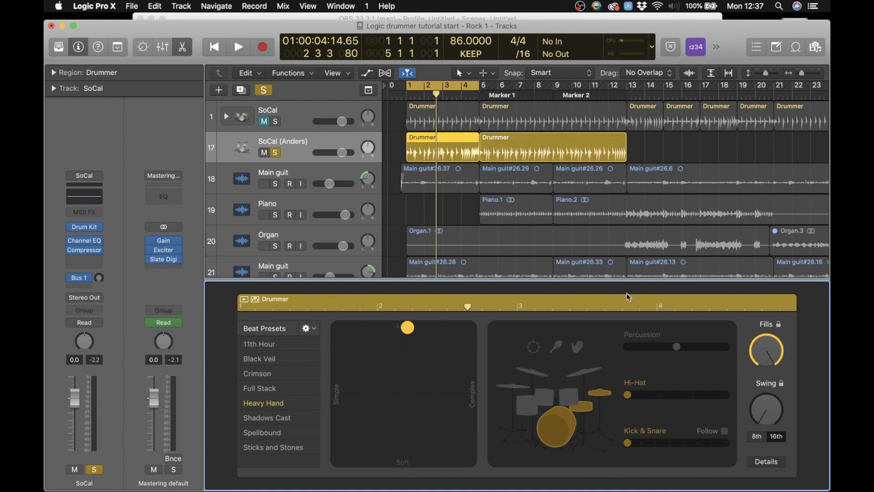
drag(765, 378, 767, 416)
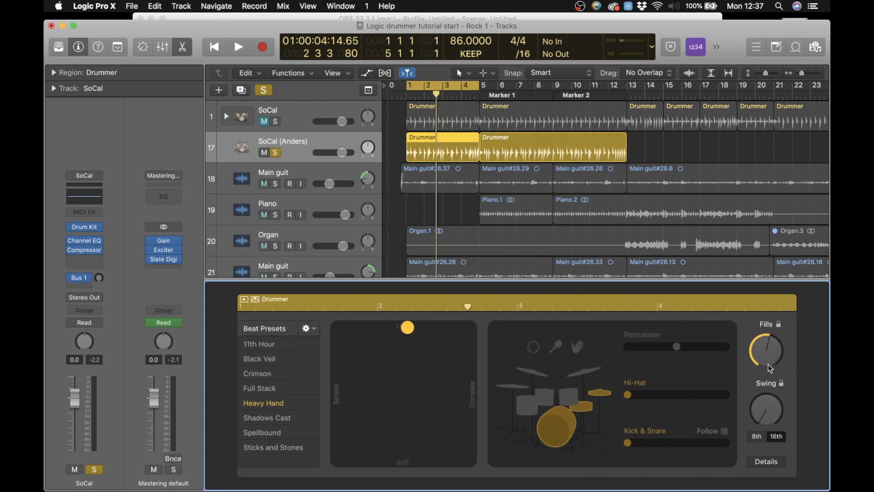
drag(767, 358, 764, 372)
key(space)
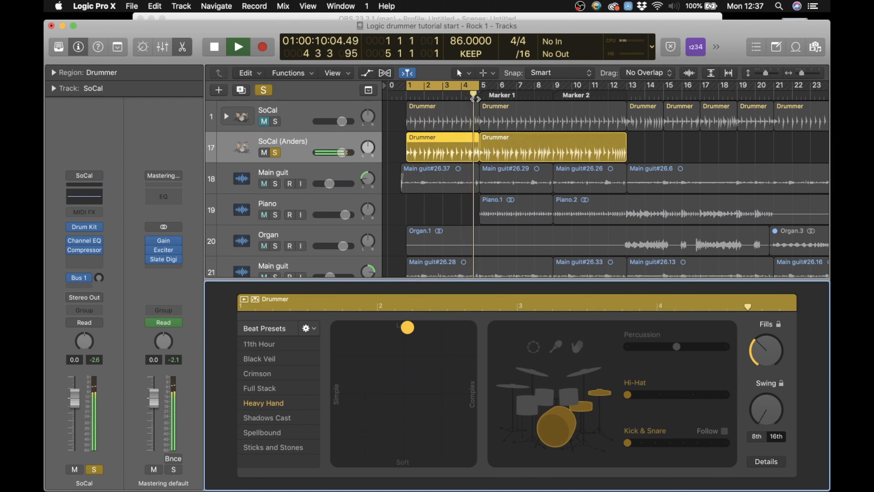
key(space)
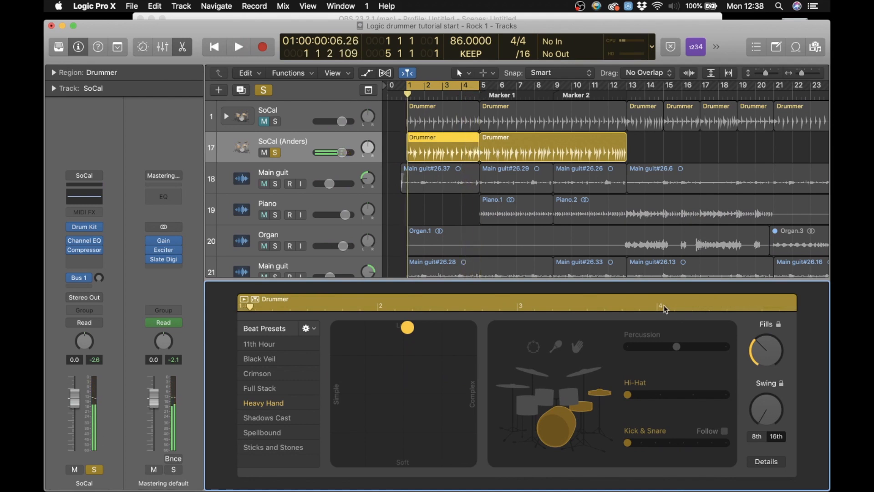
Step: Play the region with Fills at maximum and reduce Fills to about a quarter
drag(767, 350, 767, 310)
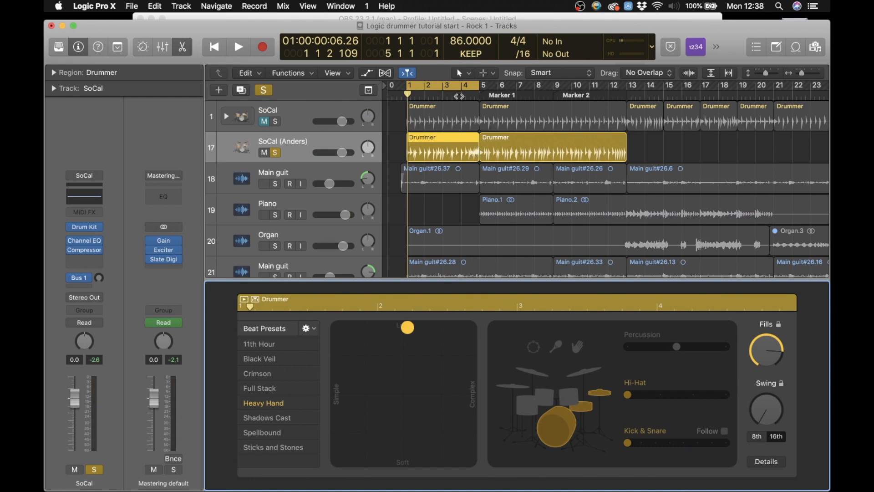
drag(777, 348, 772, 304)
key(space)
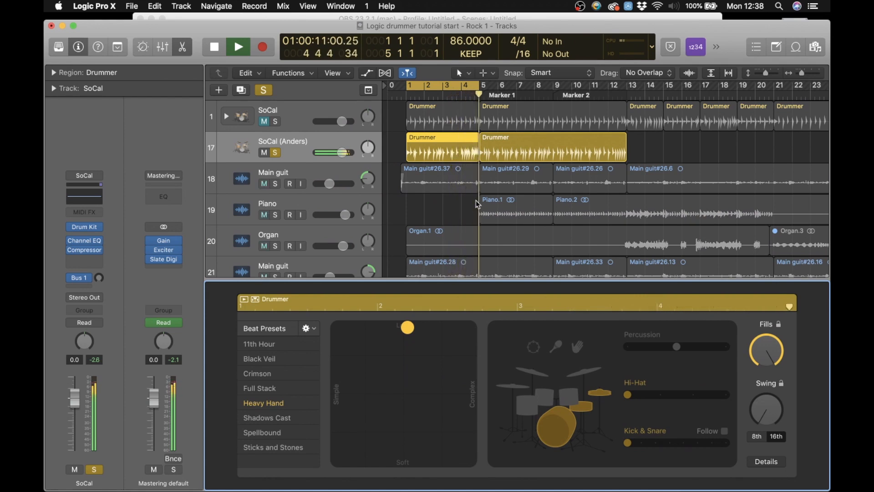
key(space)
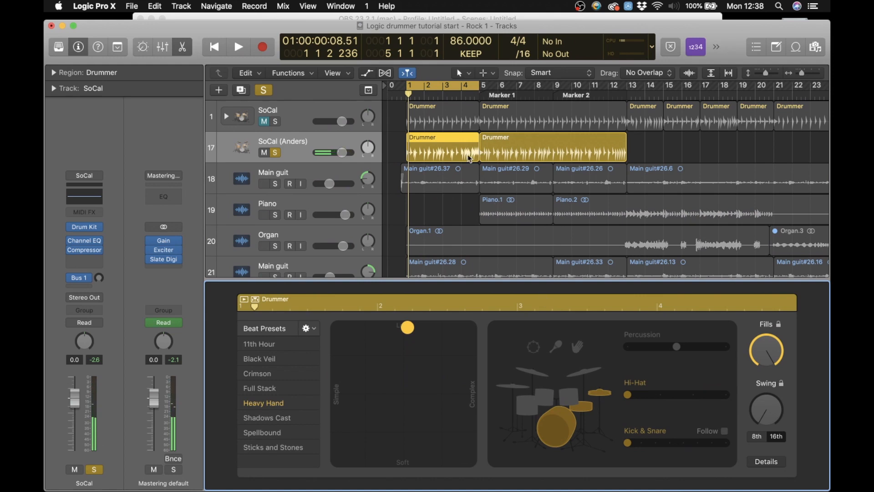
drag(779, 350, 777, 414)
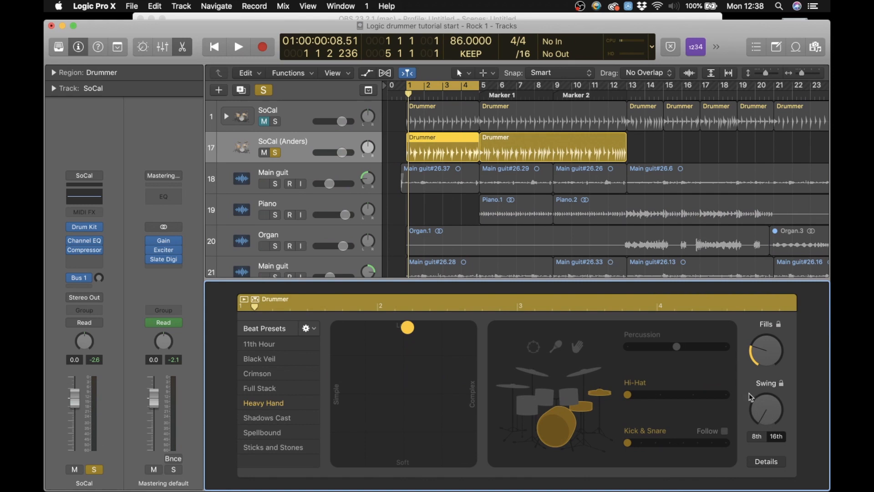
Step: Play the region with and without 16th-note Swing, and leave Swing at about a third
drag(771, 417, 768, 411)
key(space)
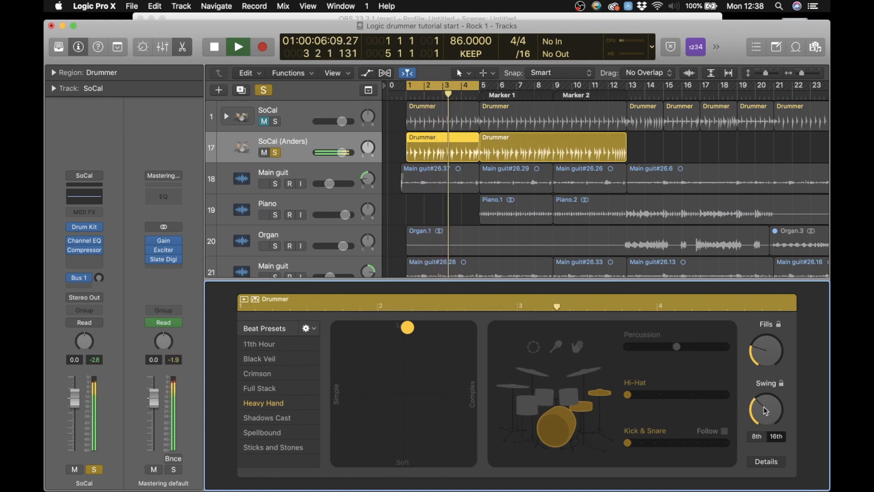
mouse_move(763, 406)
mouse_down()
mouse_move(764, 491)
mouse_move(760, 410)
mouse_up()
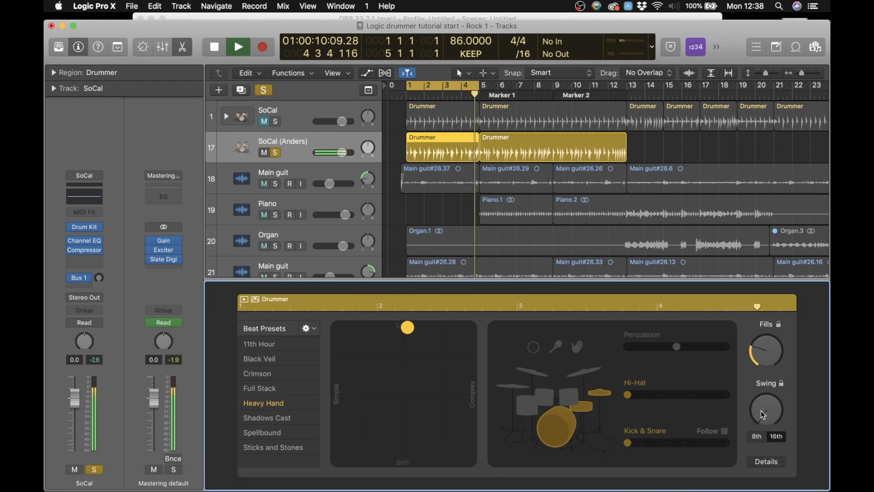
key(space)
drag(760, 410, 758, 370)
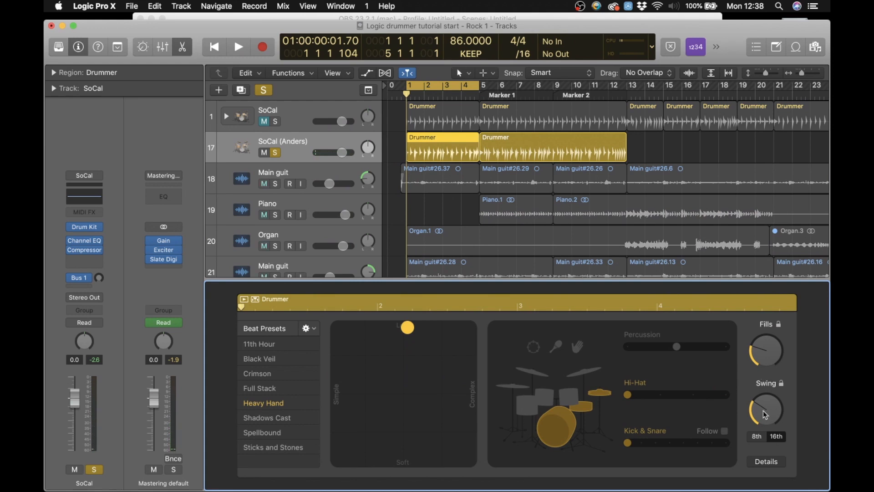
Step: In the performance details, turn off Automatic for the Hi-Hat, set it about halfway open, and play the region
click(771, 464)
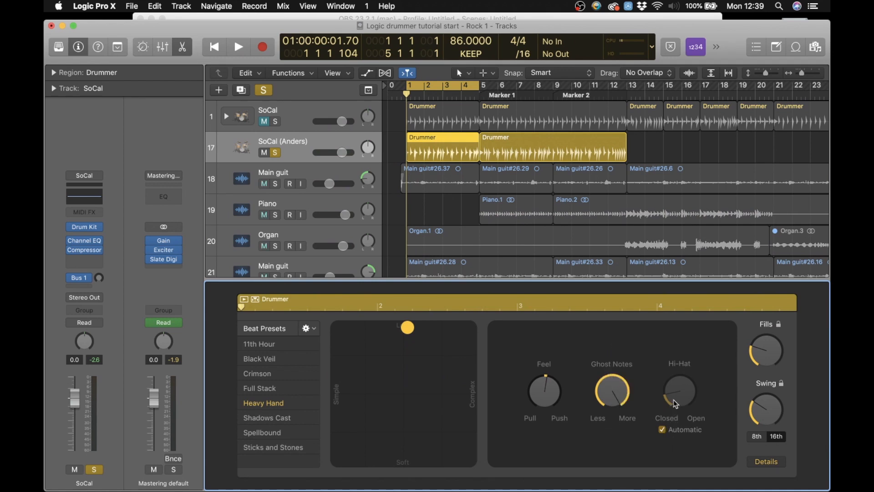
click(662, 429)
mouse_move(673, 398)
mouse_down()
mouse_move(675, 371)
mouse_move(674, 383)
mouse_up()
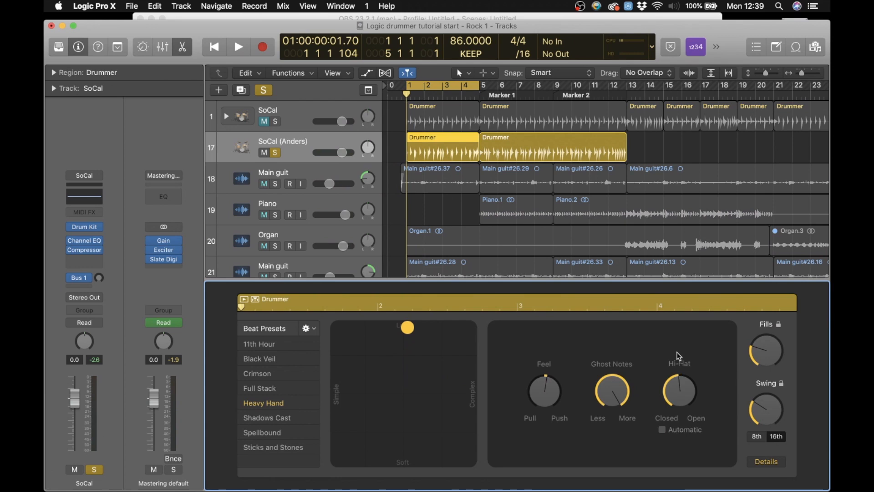
key(space)
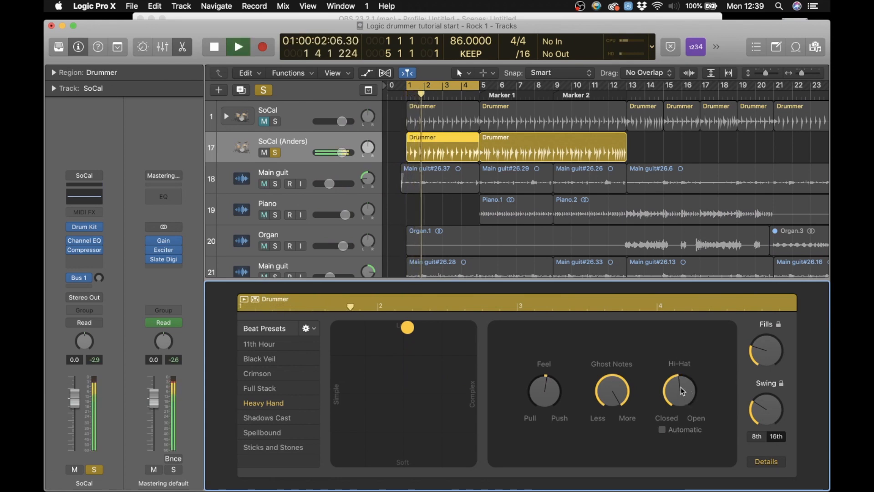
key(space)
Step: Set the Hi-Hat fully closed and play the region to hear it
drag(682, 390, 683, 465)
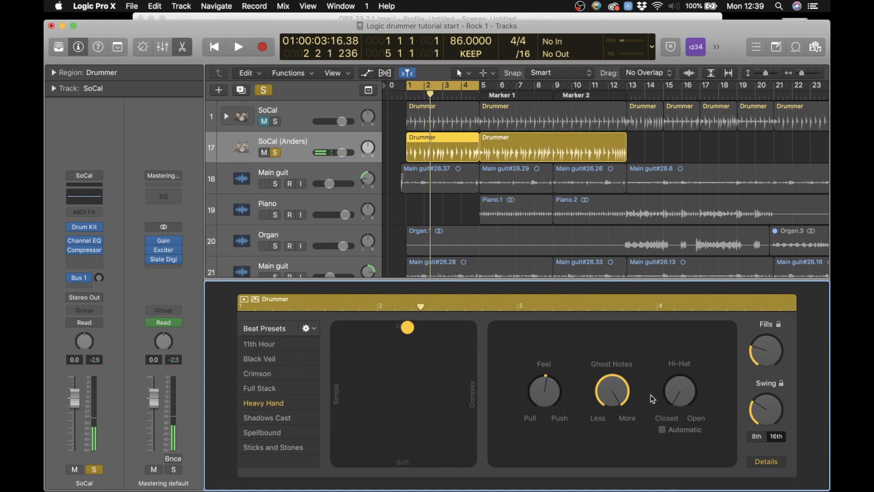
key(space)
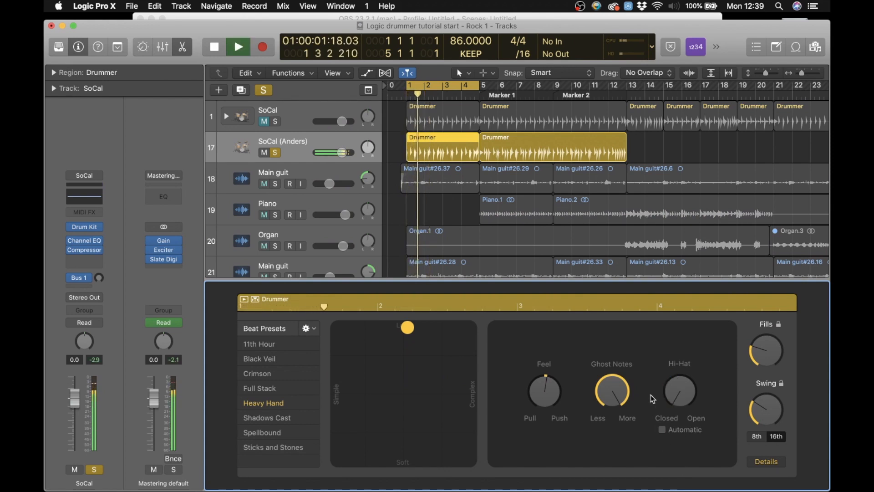
key(space)
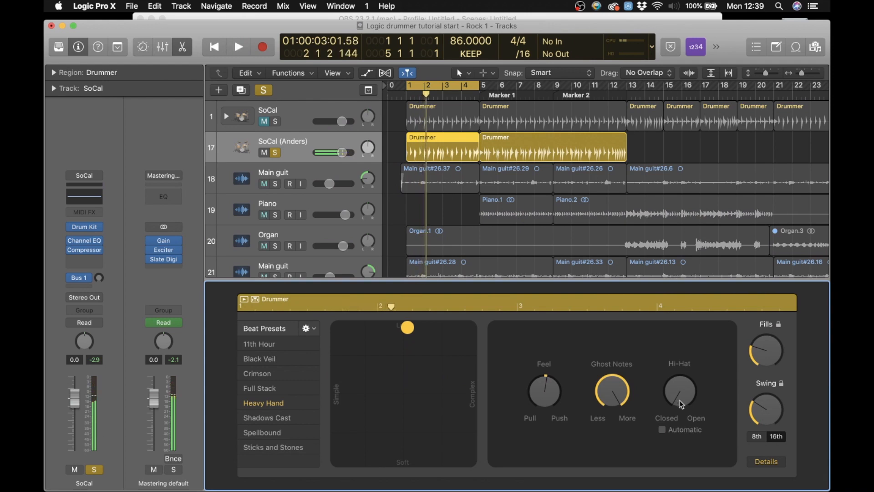
Step: Audition the region with the Hi-Hat fully open, set it to about a quarter open, and return to the drum kit view
key(space)
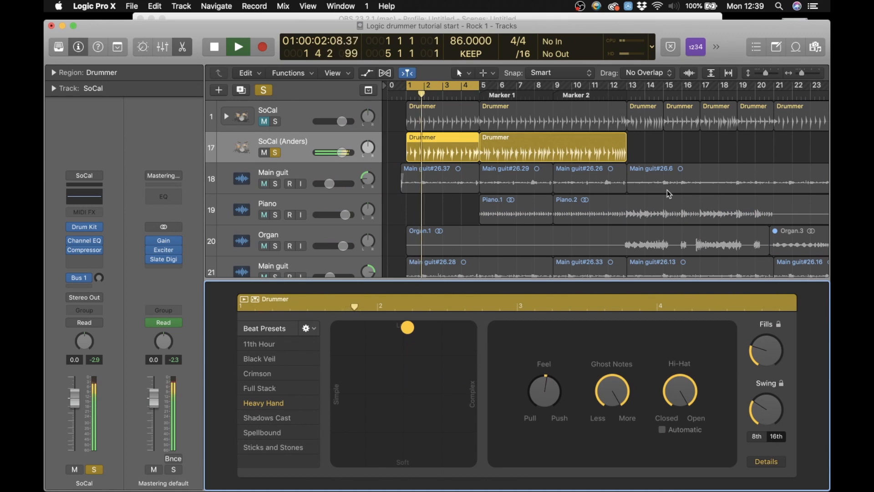
key(space)
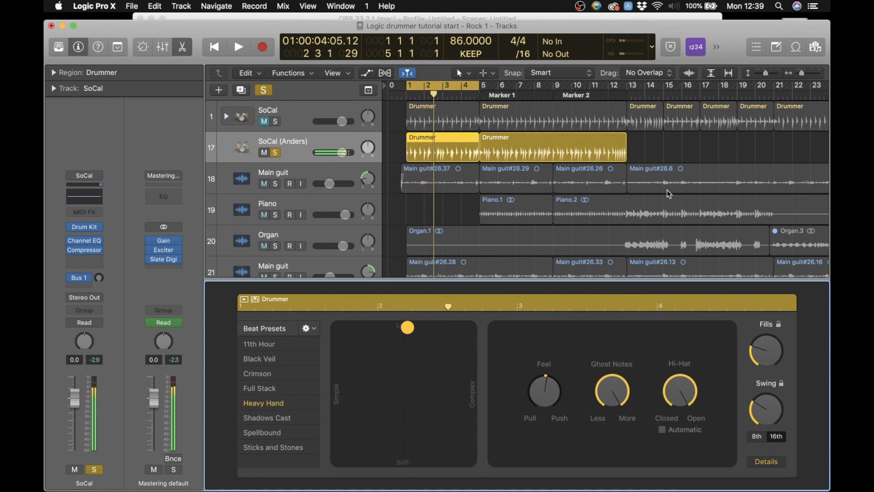
drag(680, 386, 690, 481)
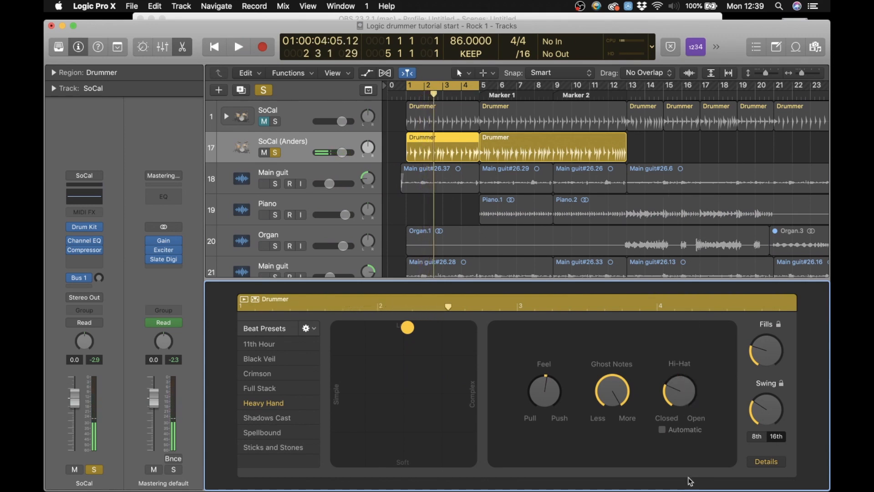
click(772, 463)
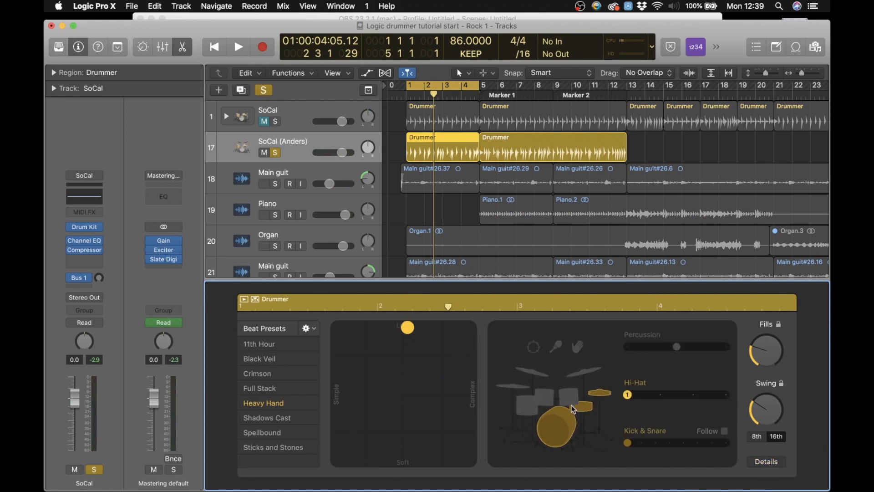
click(768, 461)
click(771, 464)
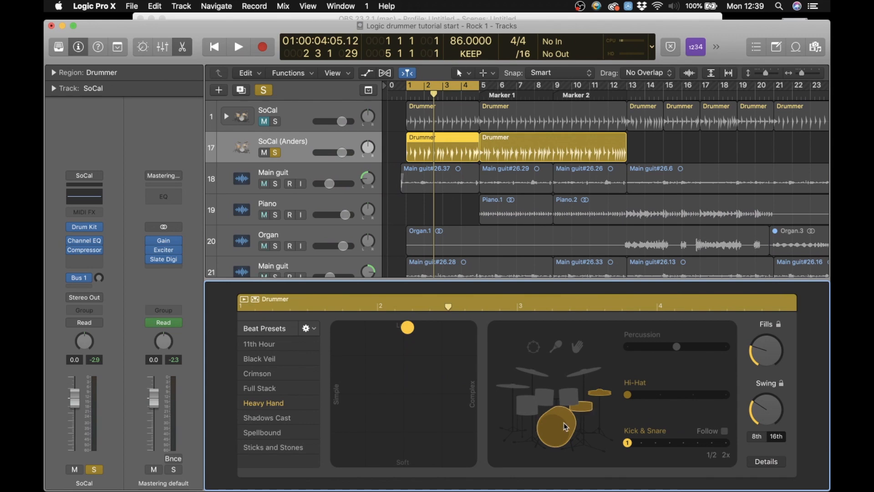
Step: Play the beat on the toms with the snare off, making it slightly more complex and setting Toms to variation 2
click(587, 408)
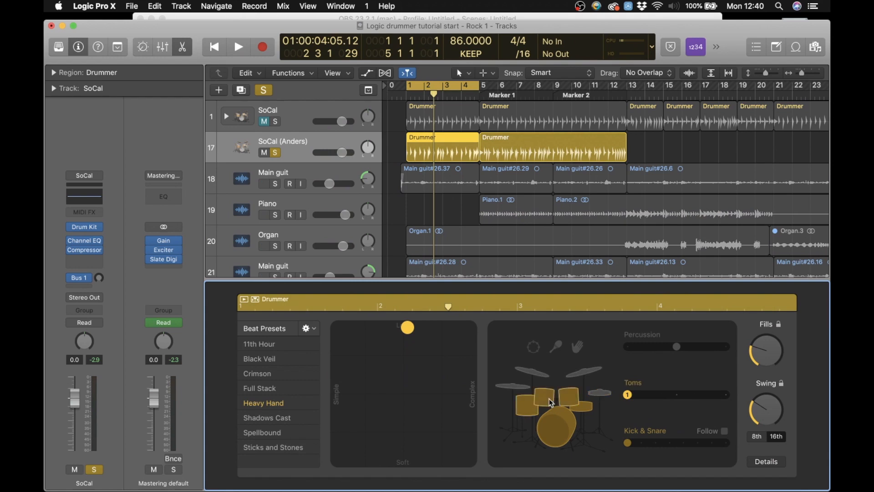
key(space)
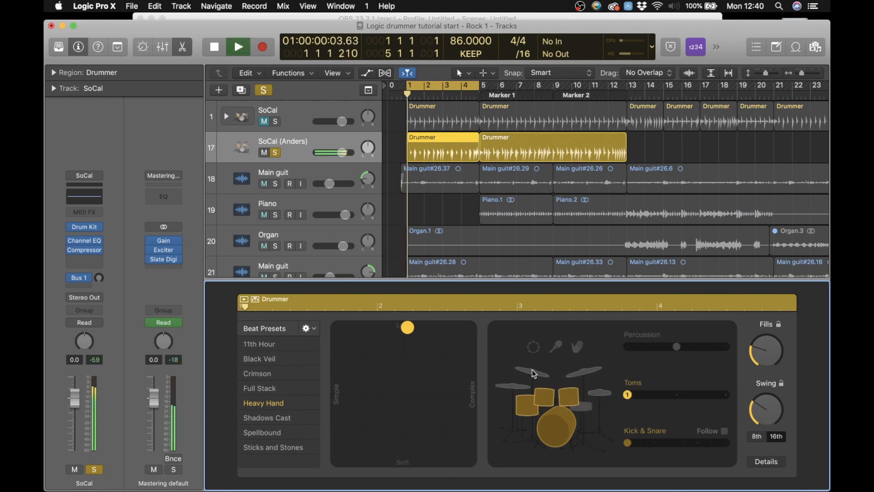
drag(416, 332, 440, 329)
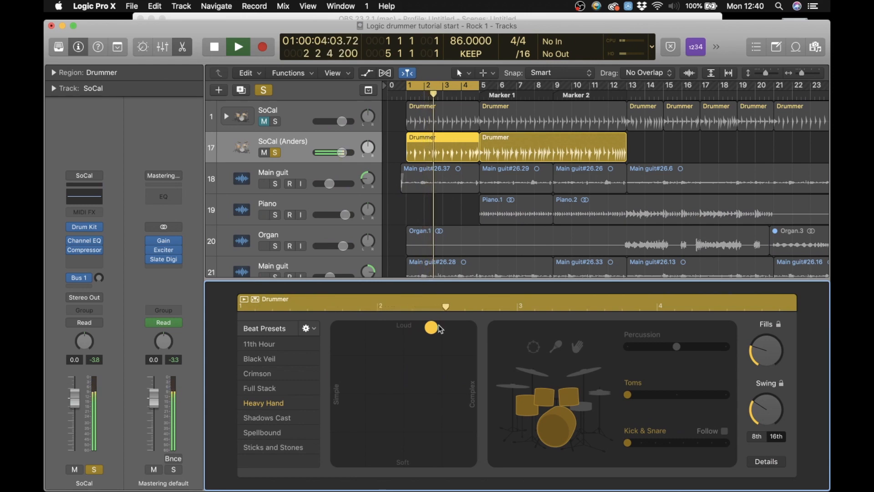
key(space)
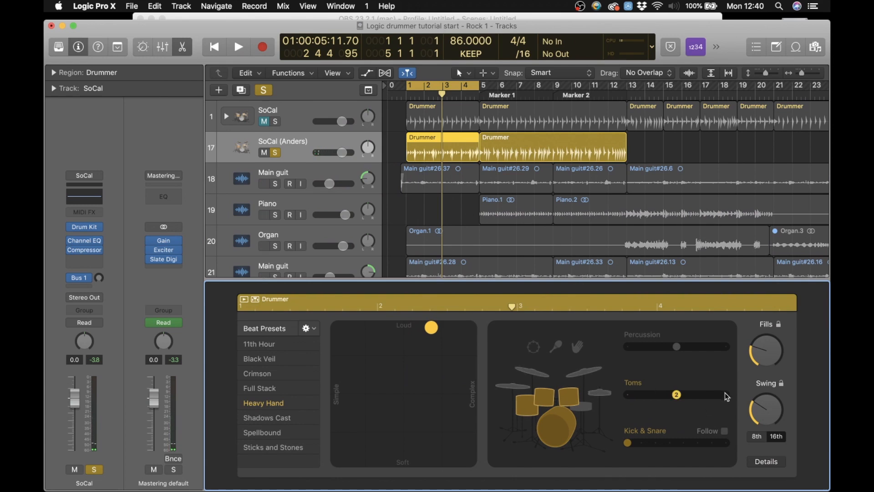
Step: Raise Toms to the highest variation and turn the snare back on while playing the region from its start
key(Return)
key(space)
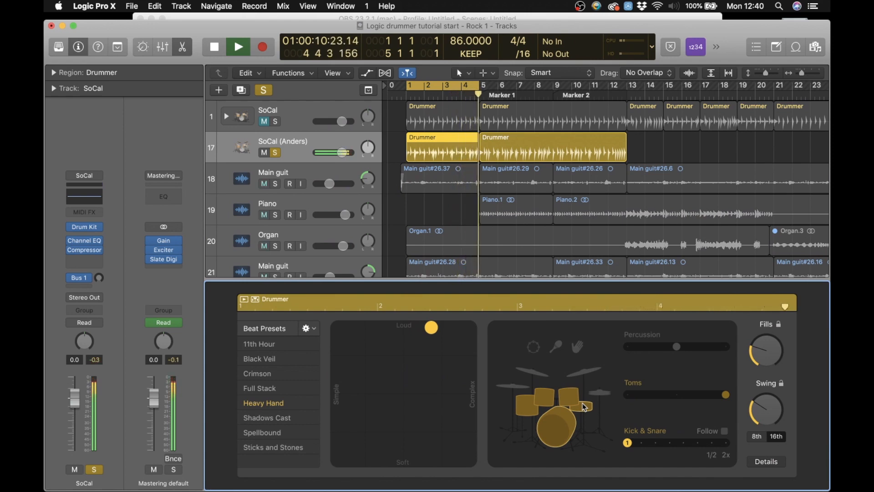
key(space)
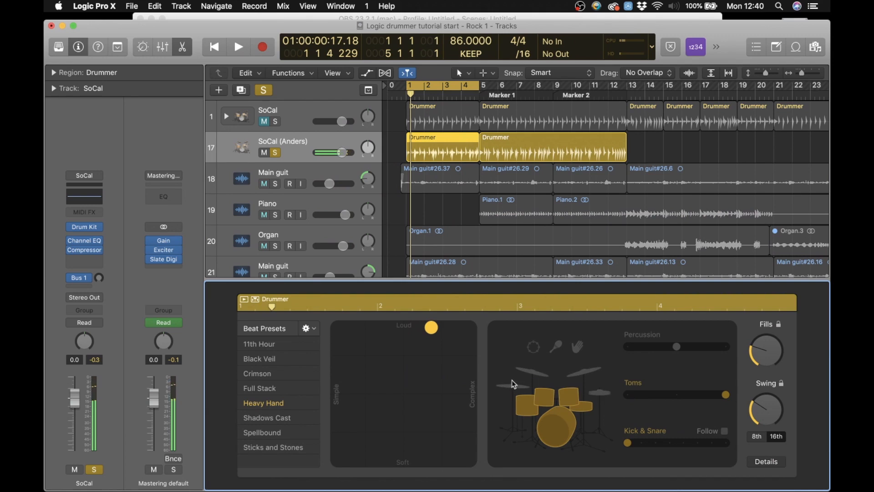
Step: Switch the kit from toms to cymbals and play the region while stepping the Cymbals variation from 1 through 2, 3 and 4
click(594, 393)
click(509, 388)
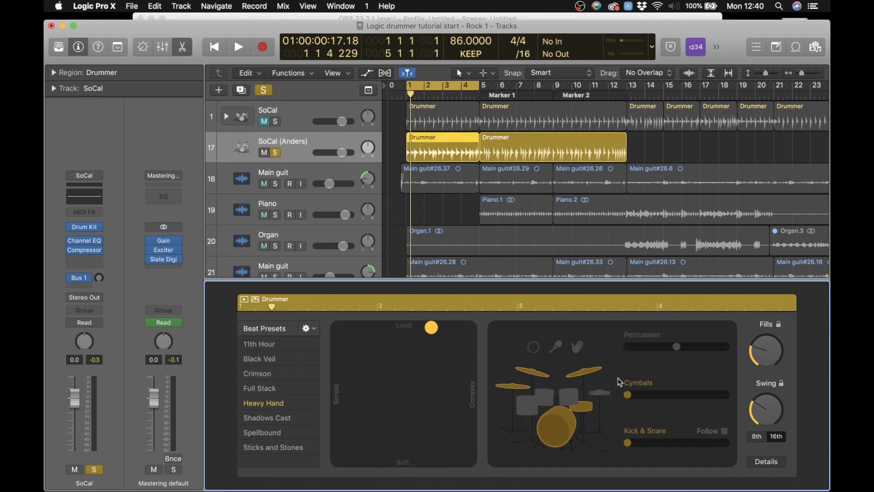
key(space)
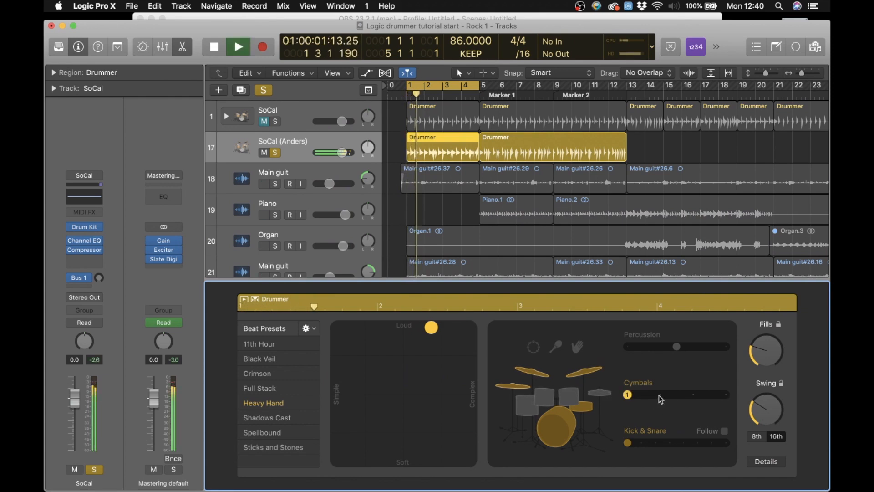
drag(627, 395, 661, 395)
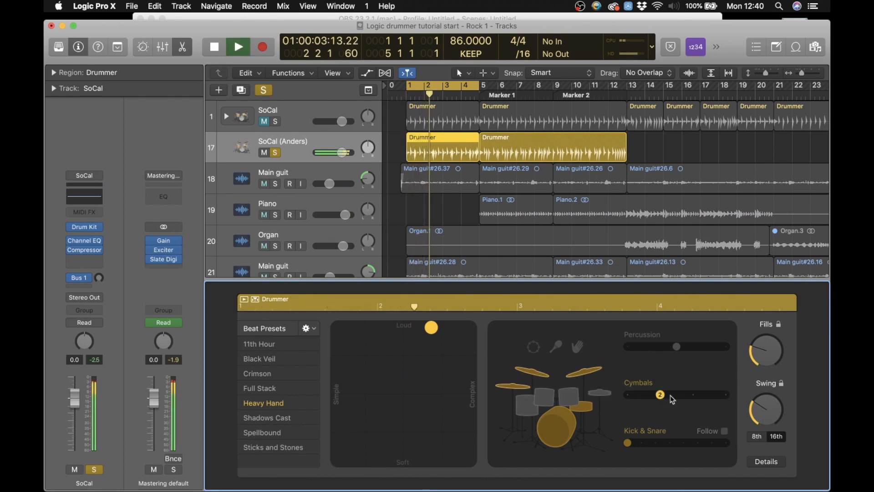
click(695, 399)
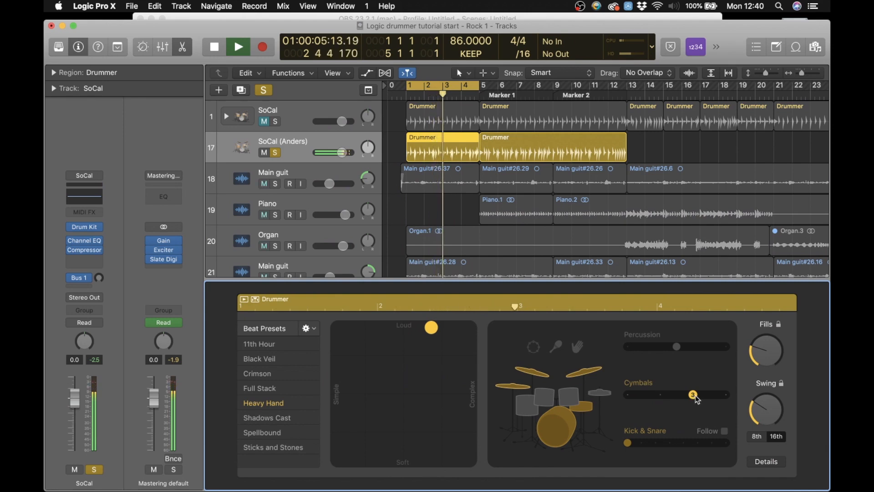
click(726, 395)
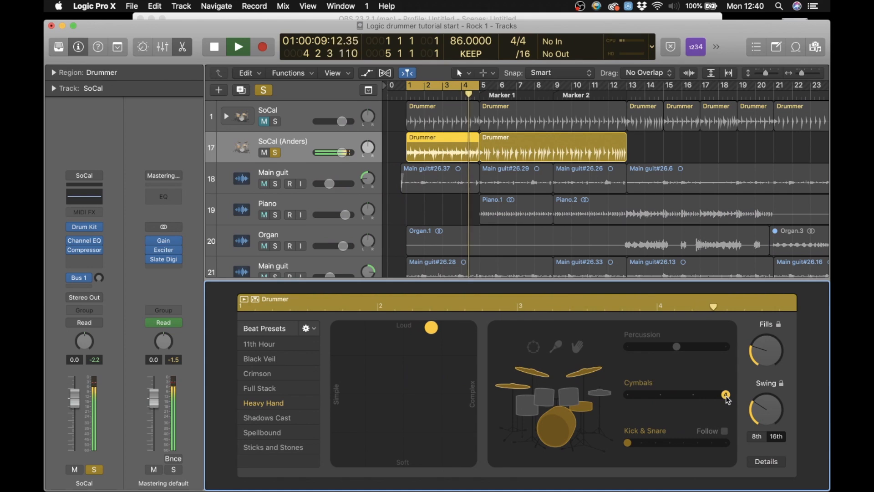
Step: Stop playback, lower Cymbals to variation 3 and switch the kit from cymbals back to the hi-hat
key(space)
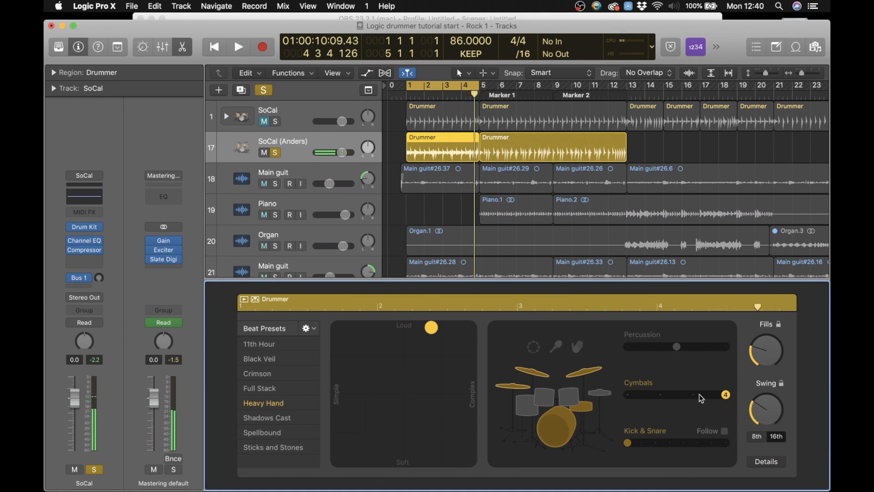
click(698, 397)
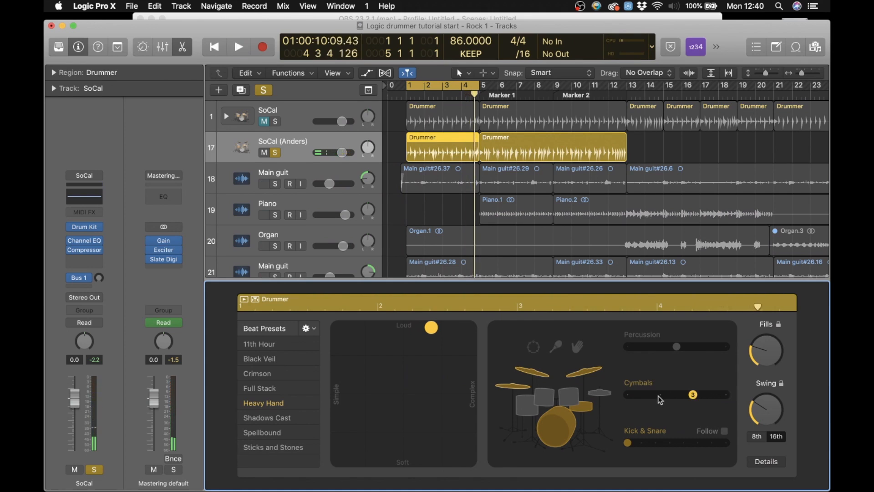
click(598, 392)
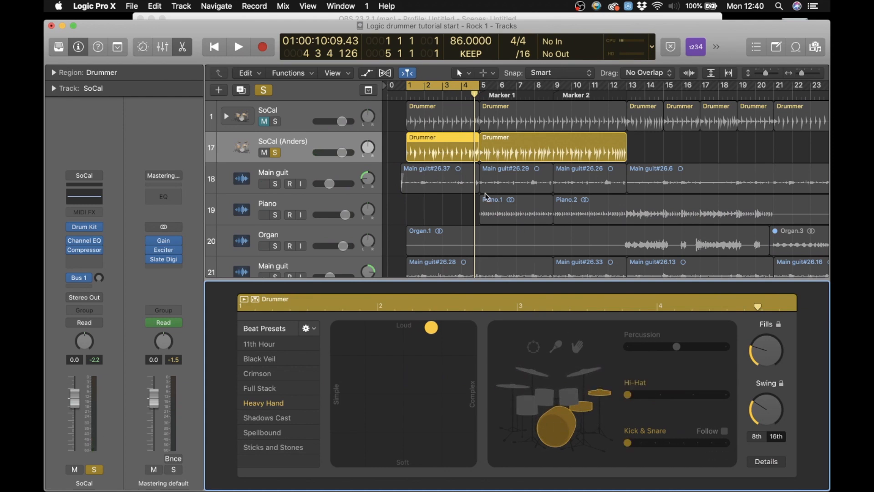
Step: Split the first Drummer region on the SoCal (Anders) track at bar 3
key(t)
click(510, 250)
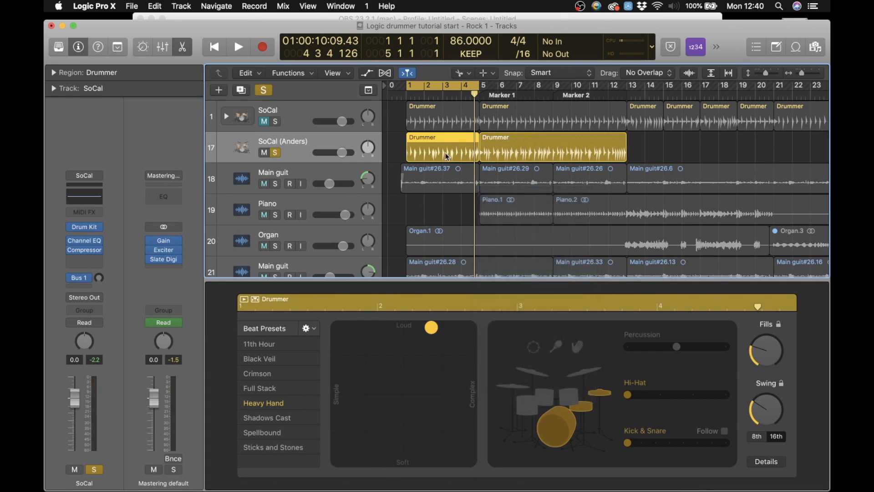
drag(456, 145, 445, 148)
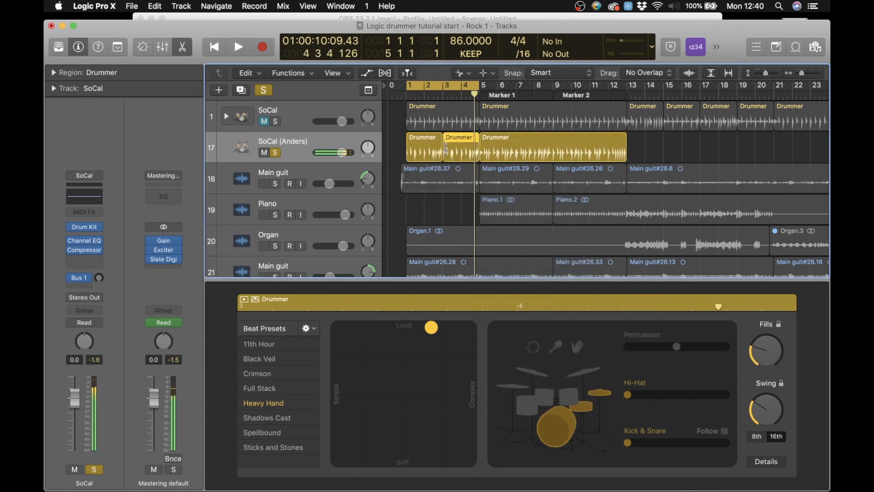
key(t)
click(474, 179)
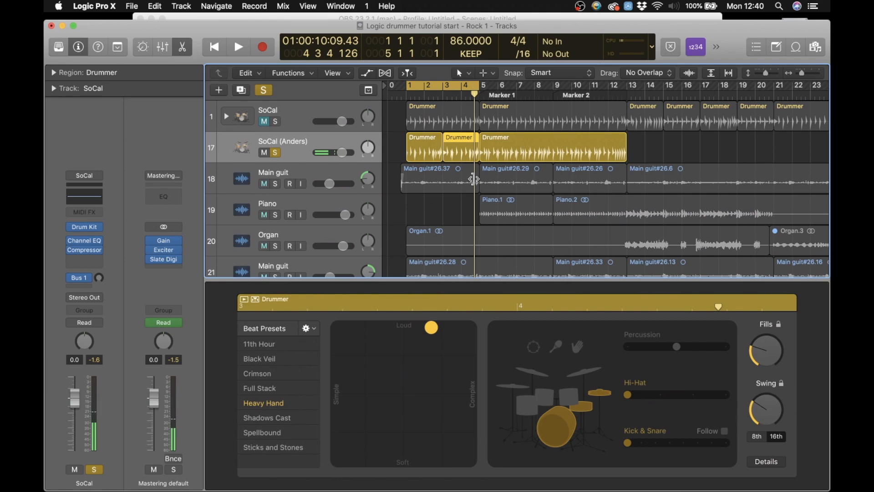
Step: Turn off the snare in the Drummer region covering bars 1 and 2
click(423, 151)
click(581, 415)
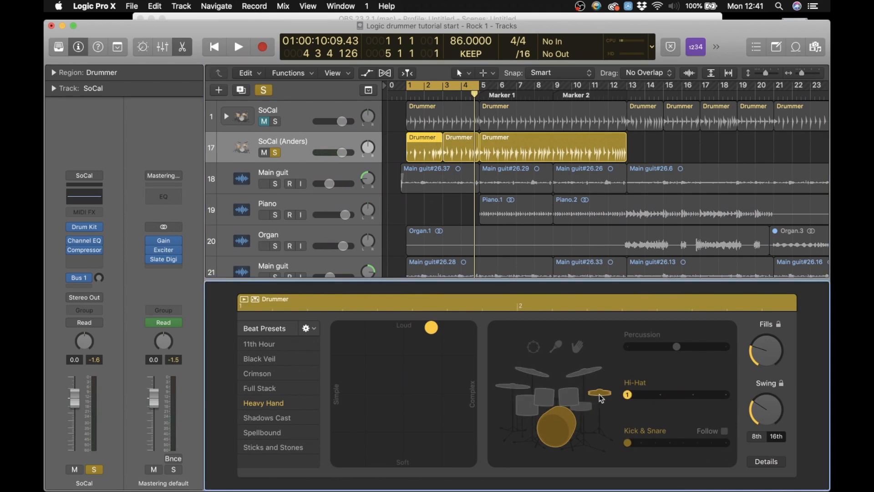
Step: Play the intro from its start and set the Hi-Hat of the region at bar 3 to variation 2
click(460, 155)
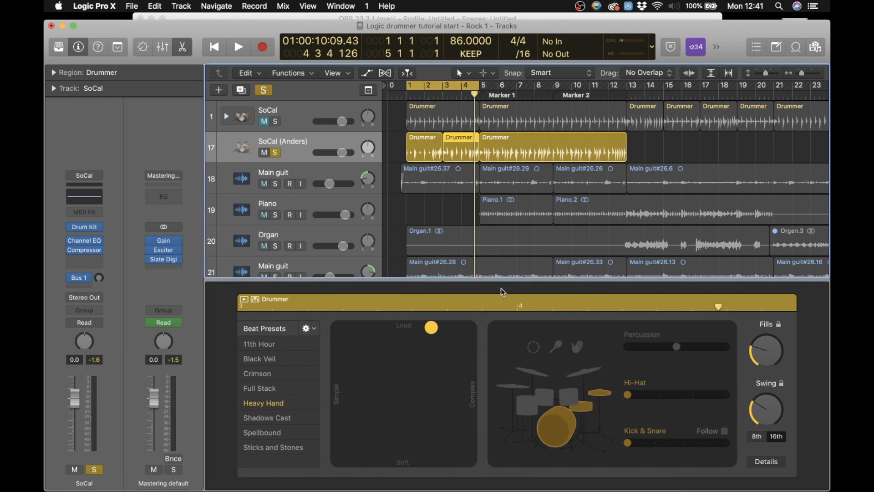
key(Return)
key(space)
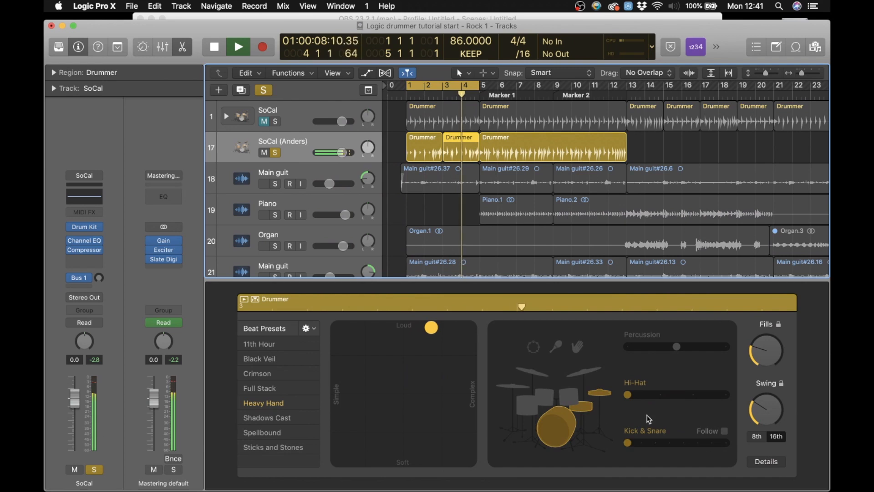
click(664, 395)
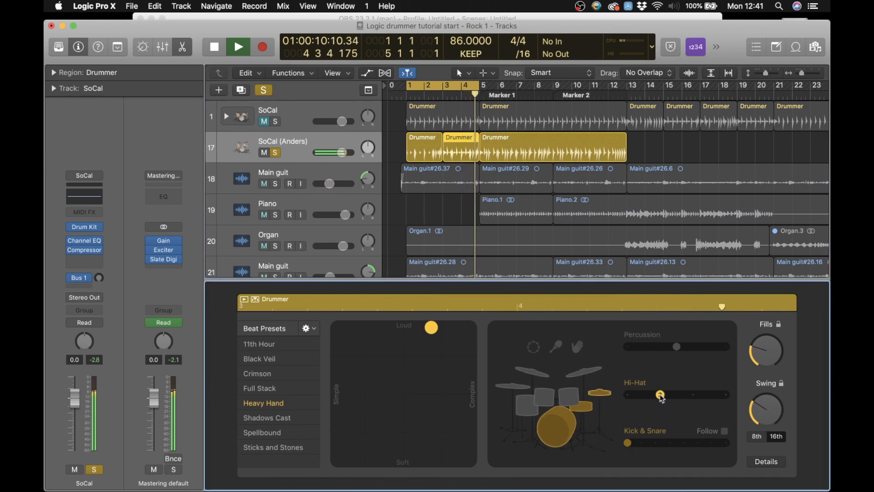
key(space)
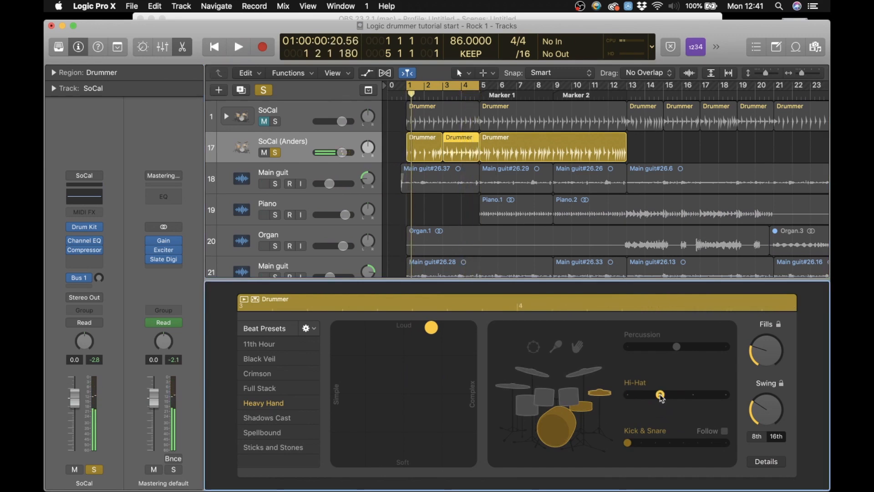
Step: Compare the two short intro regions, raise Fills in the bar 3 region to about halfway and audition it
click(422, 151)
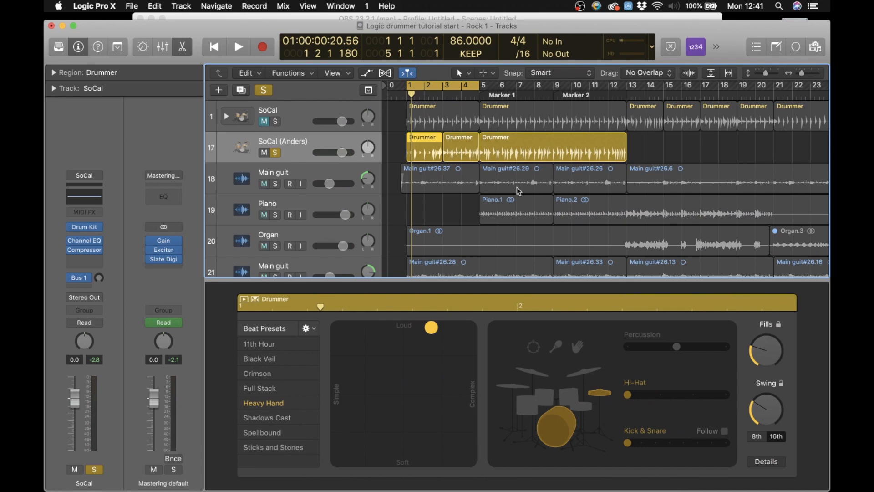
click(471, 143)
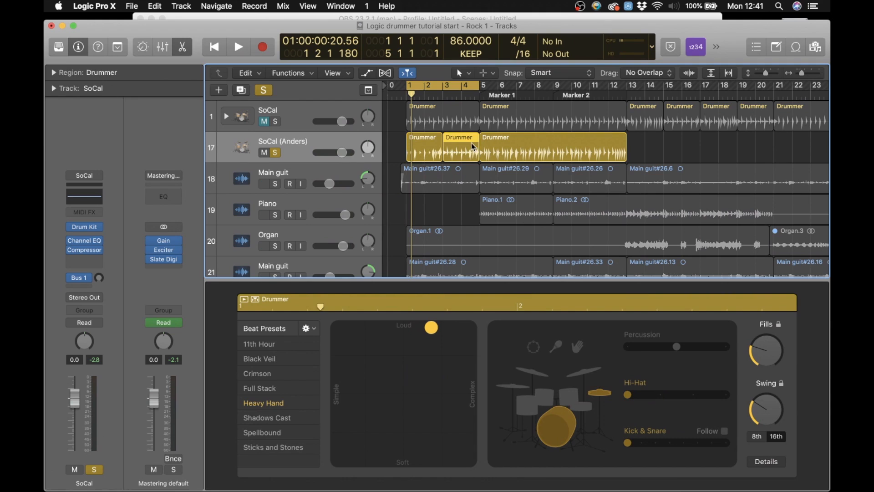
click(430, 146)
click(471, 150)
click(433, 156)
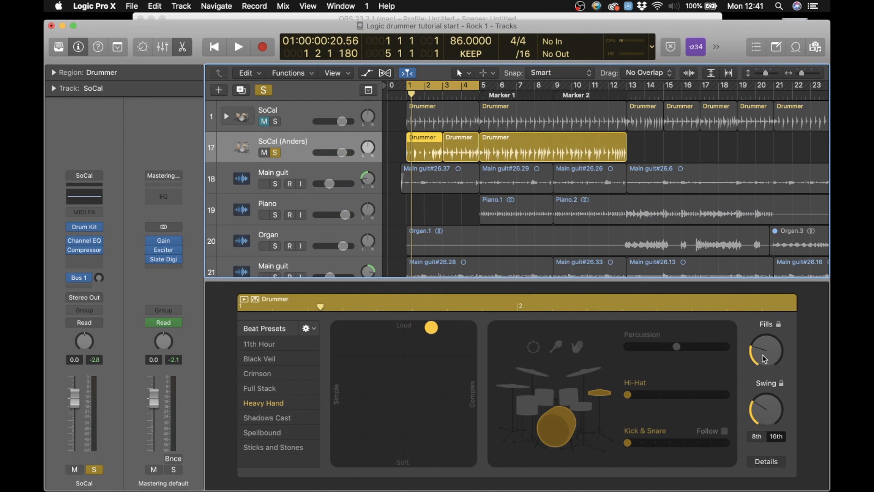
click(461, 145)
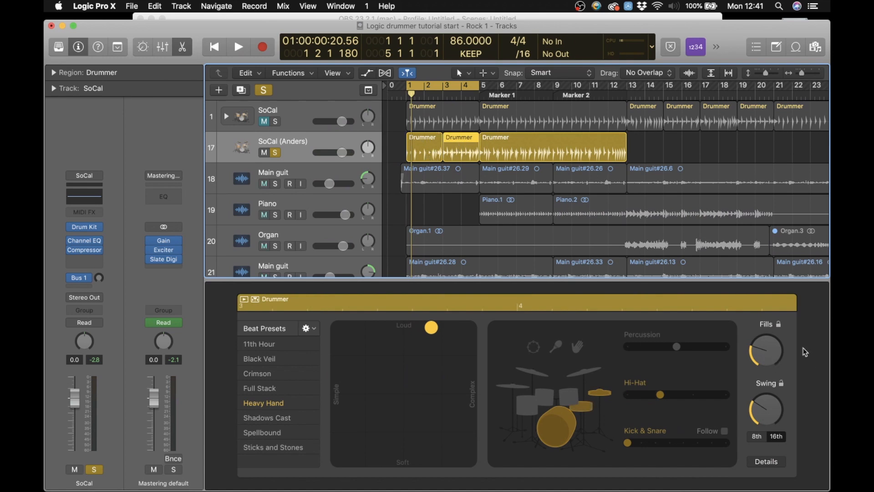
click(772, 348)
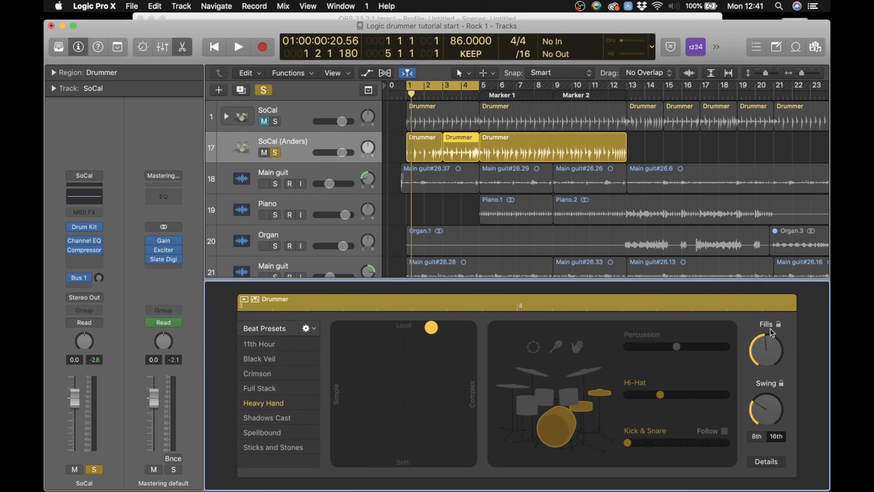
key(space)
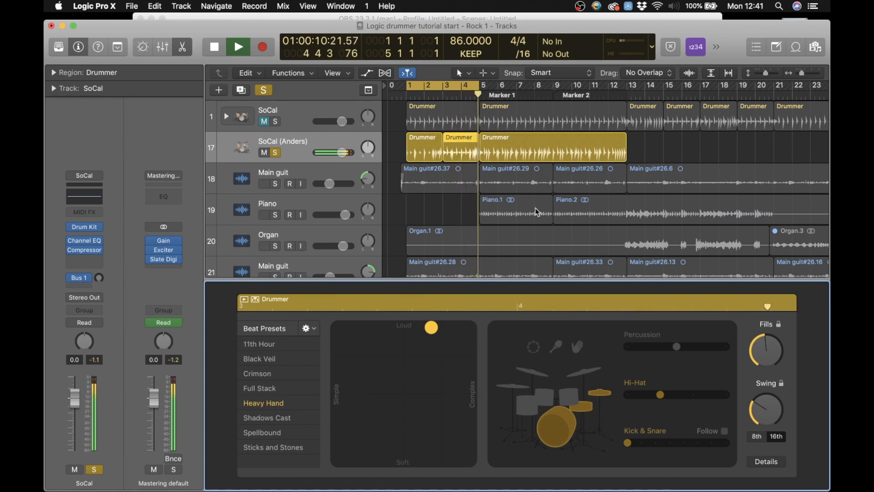
key(space)
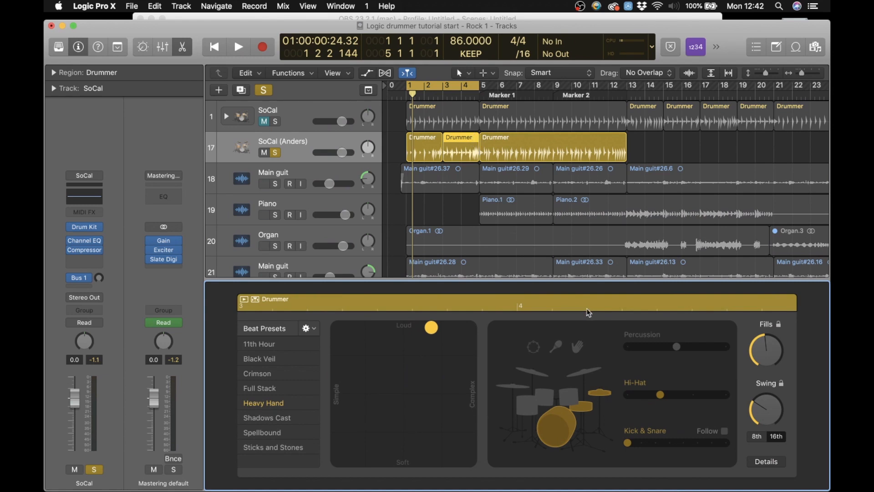
Step: Add the tambourine to the bar 3 region and raise Percussion to variation 3 during playback
mouse_move(652, 396)
key(space)
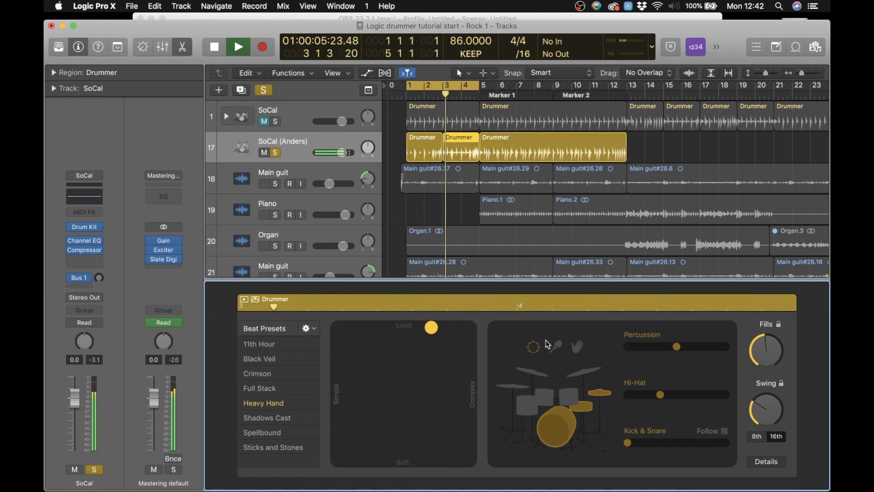
drag(677, 347, 721, 348)
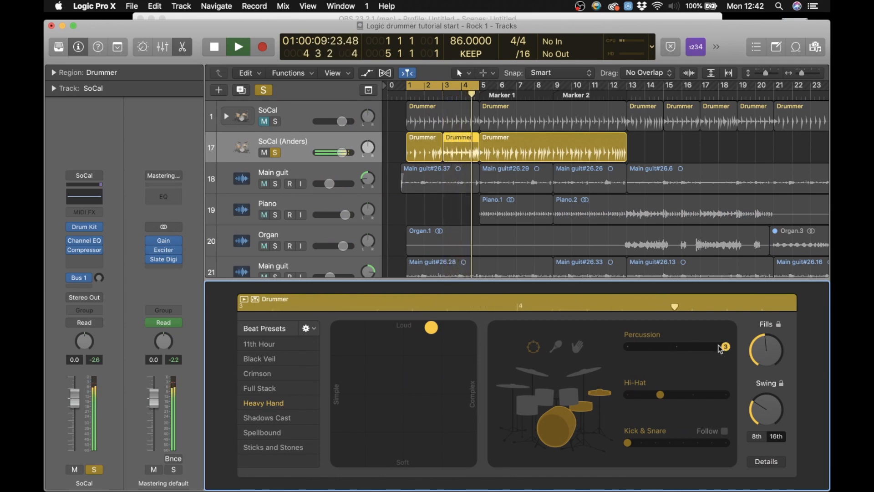
key(space)
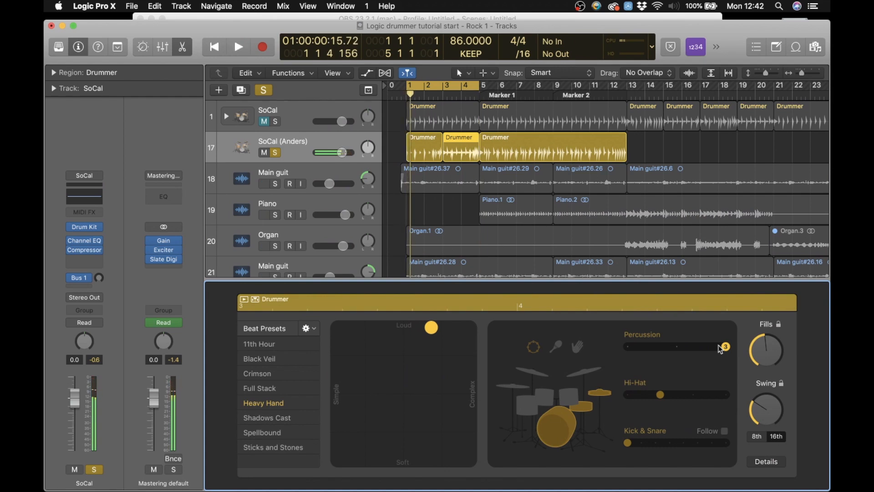
Step: Add the tambourine to the first region as well and briefly play it
click(423, 150)
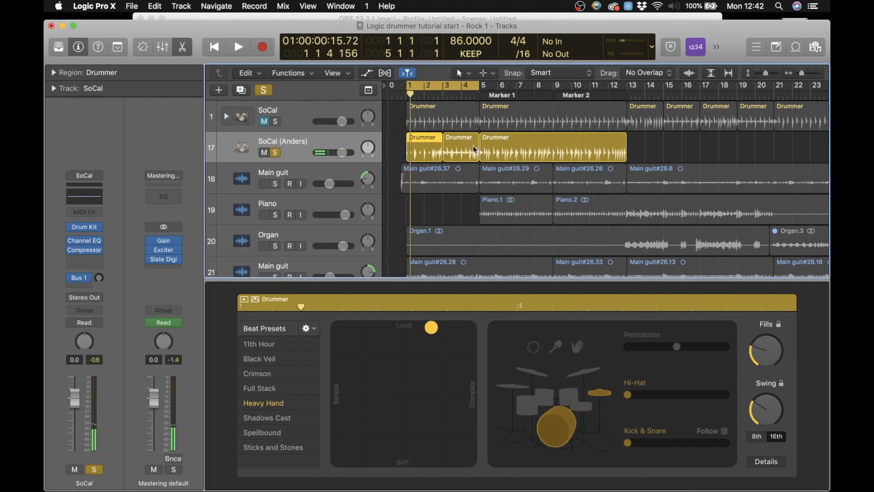
click(535, 348)
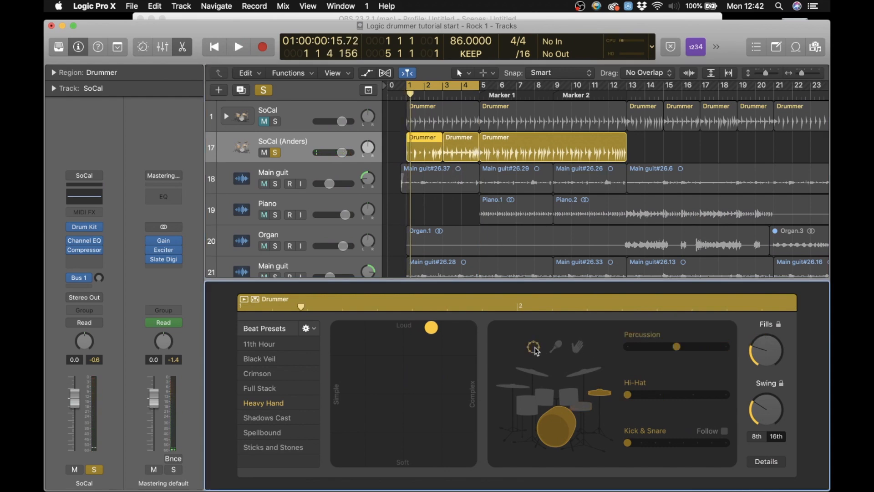
key(space)
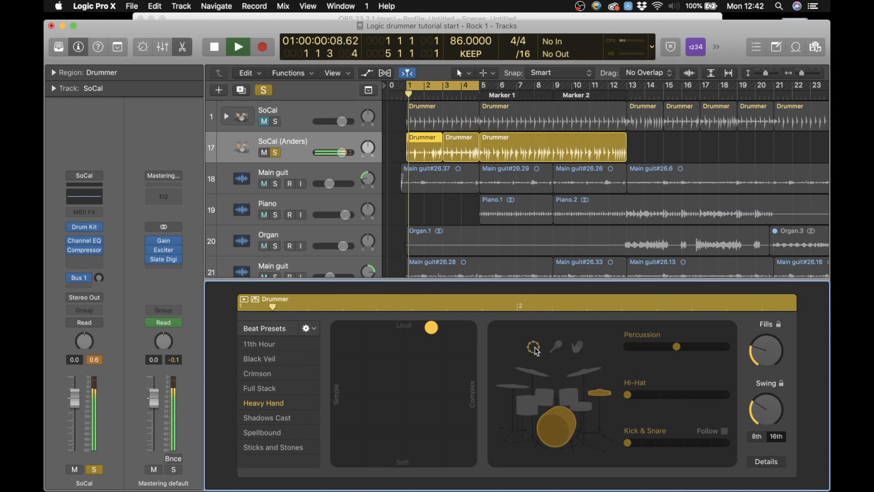
key(space)
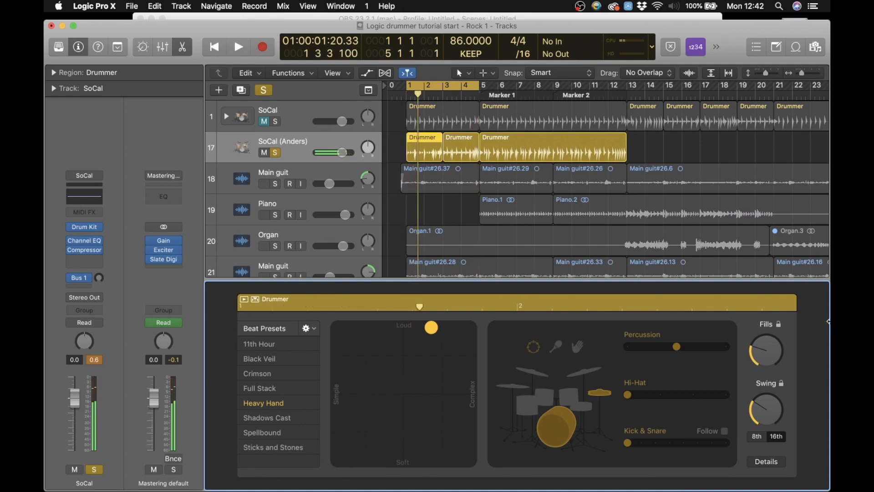
Step: Turn off solo on the SoCal (Anders) track and reduce the track height and horizontal zoom to show the whole arrangement
click(275, 153)
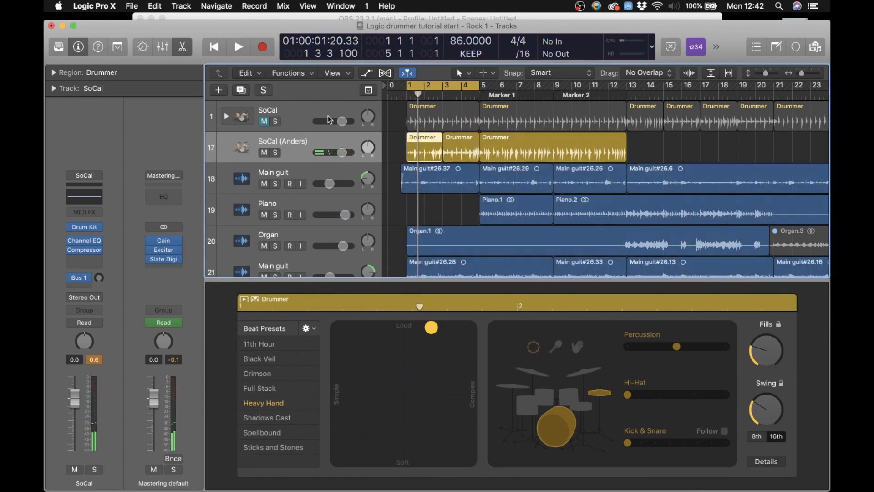
click(766, 76)
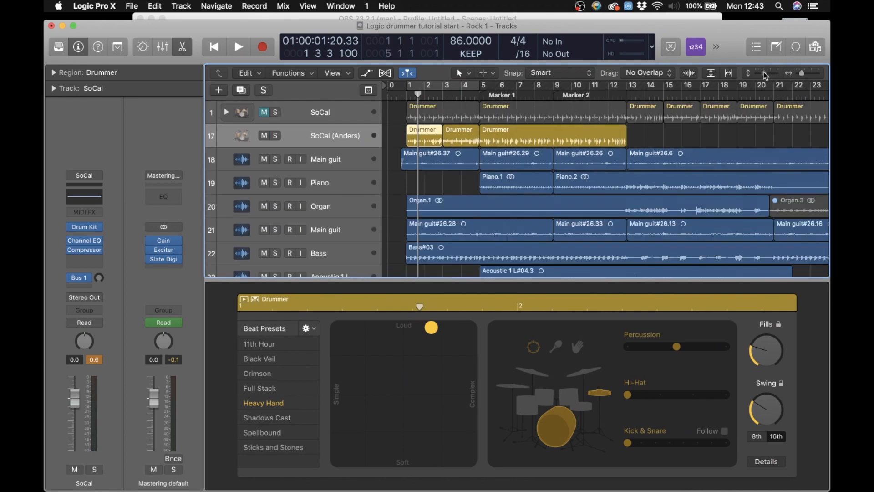
drag(805, 76, 798, 76)
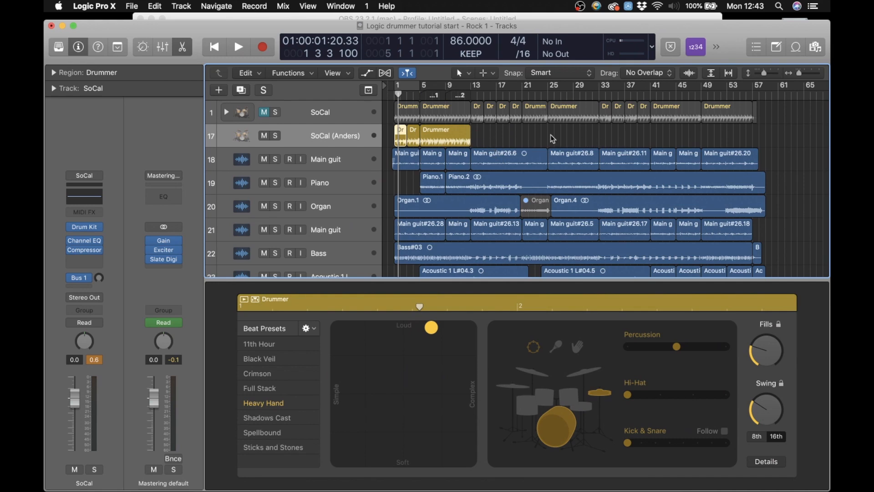
Step: Copy the Drummer region at bar 5 to bar 25, making the copy slightly more complex with Fills at about halfway
click(548, 95)
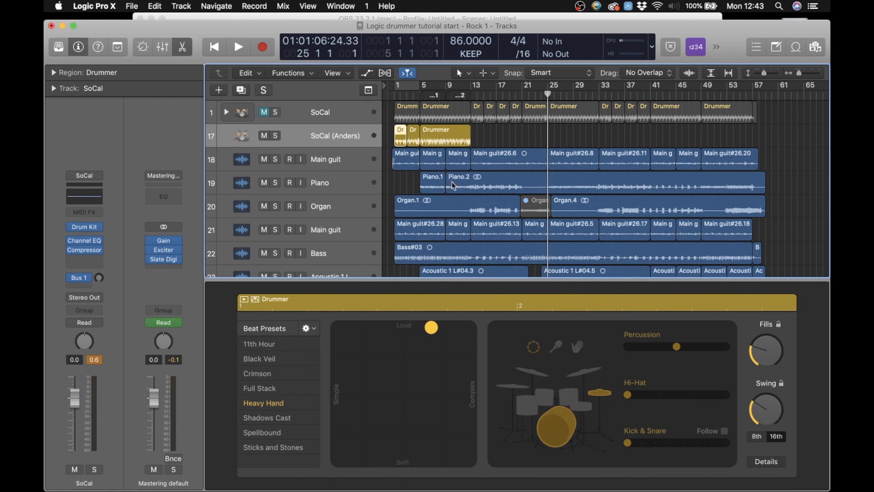
drag(440, 139, 566, 131)
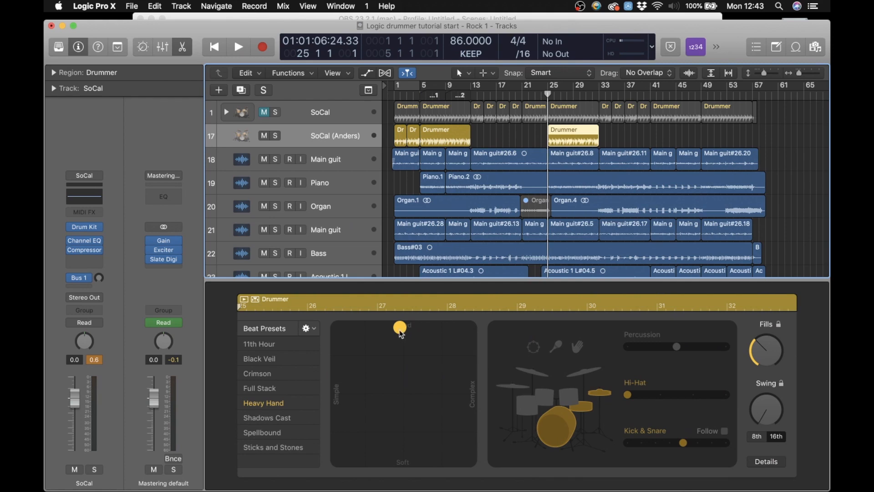
drag(400, 334, 420, 331)
drag(753, 352, 759, 337)
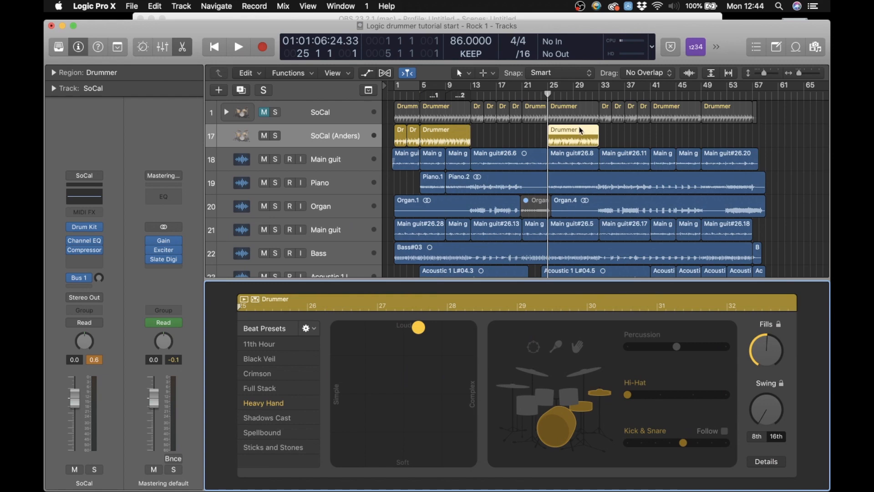
Step: In the Drummer region at bar 5, set Kick & Snare to variation 1 and make it follow the Main guit track
click(433, 144)
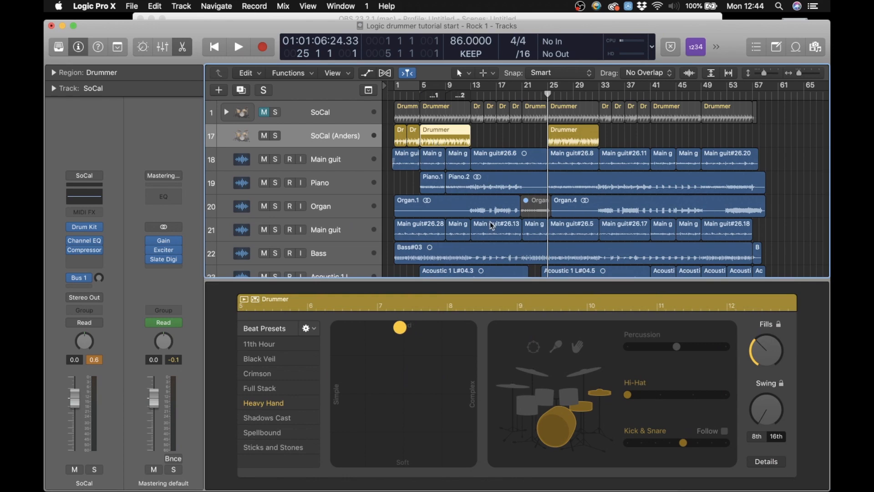
click(628, 438)
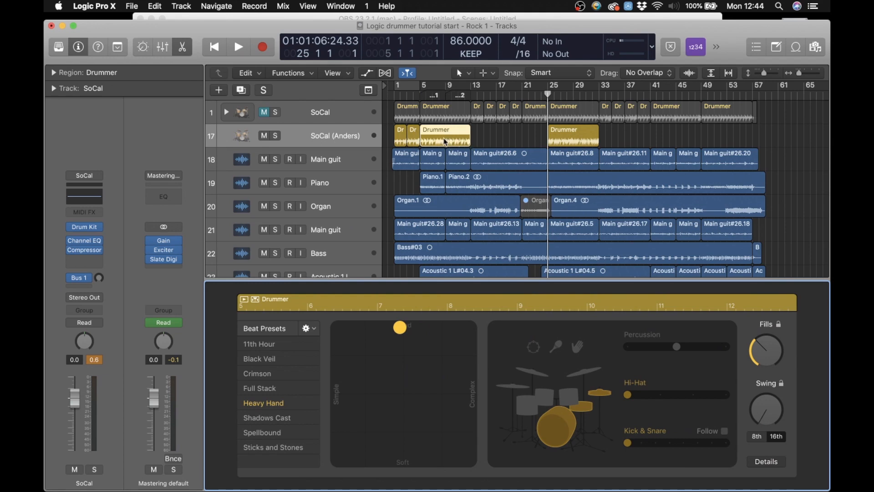
mouse_move(637, 446)
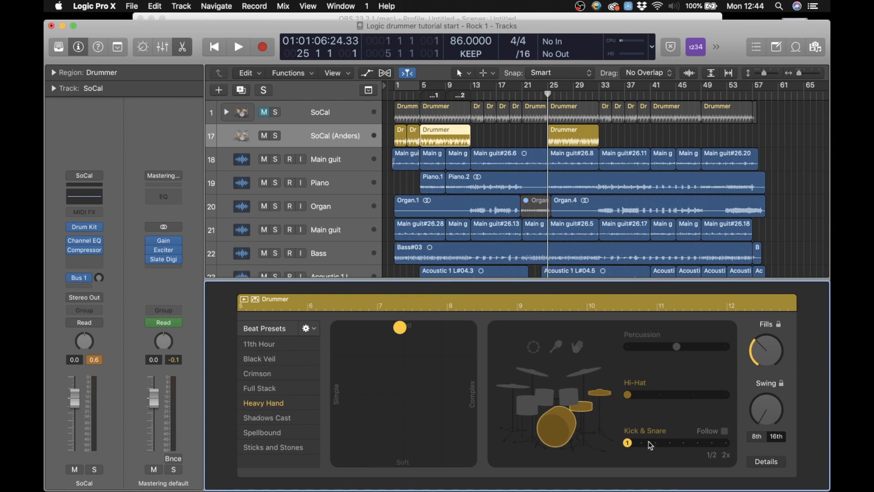
click(725, 433)
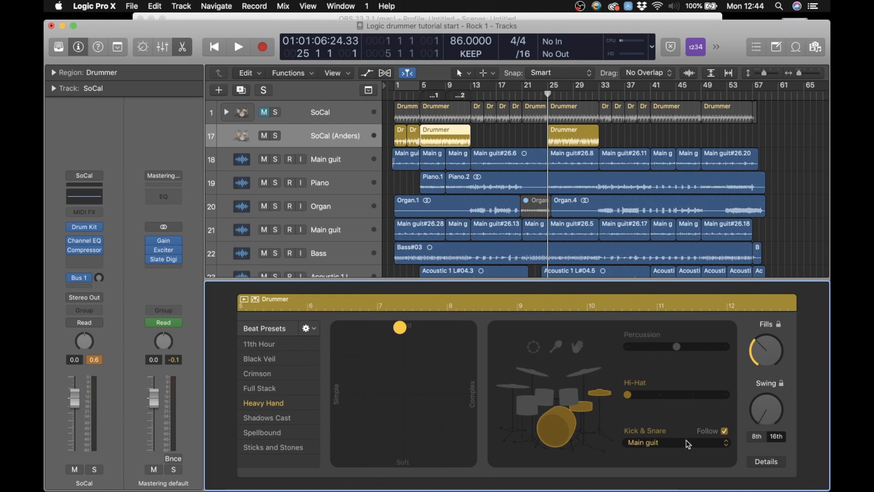
Step: Make Kick & Snare in the Drummer region at bar 5 follow the Bass track
scroll(445, 220, down, 5)
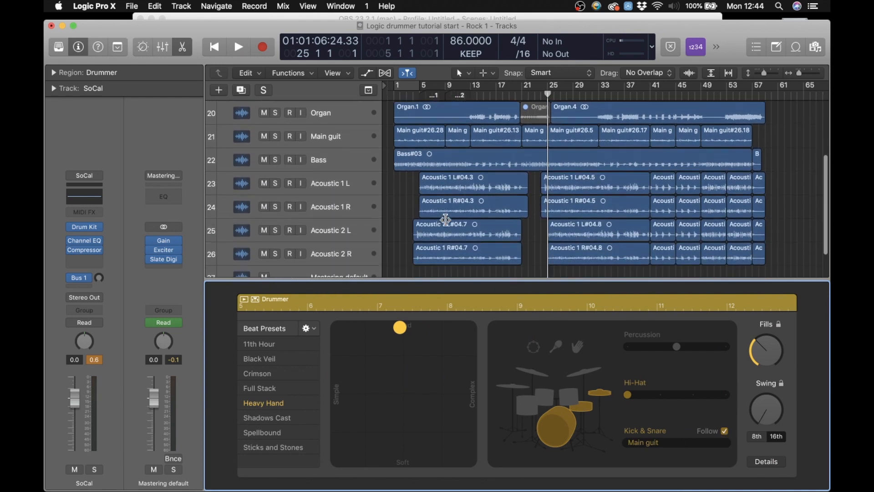
scroll(446, 220, up, 4)
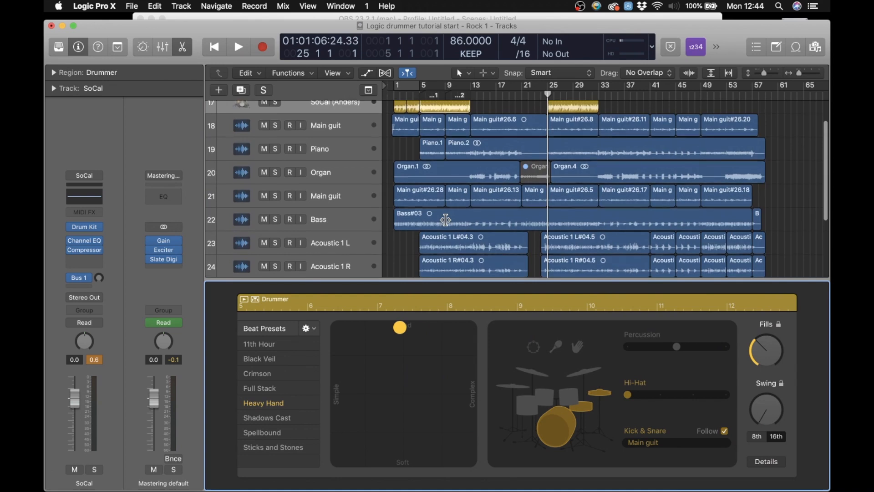
scroll(446, 220, up, 2)
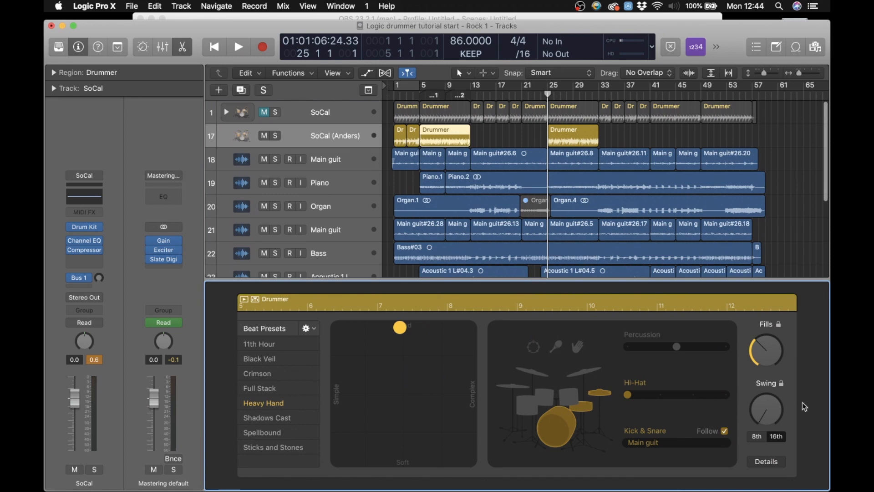
click(718, 443)
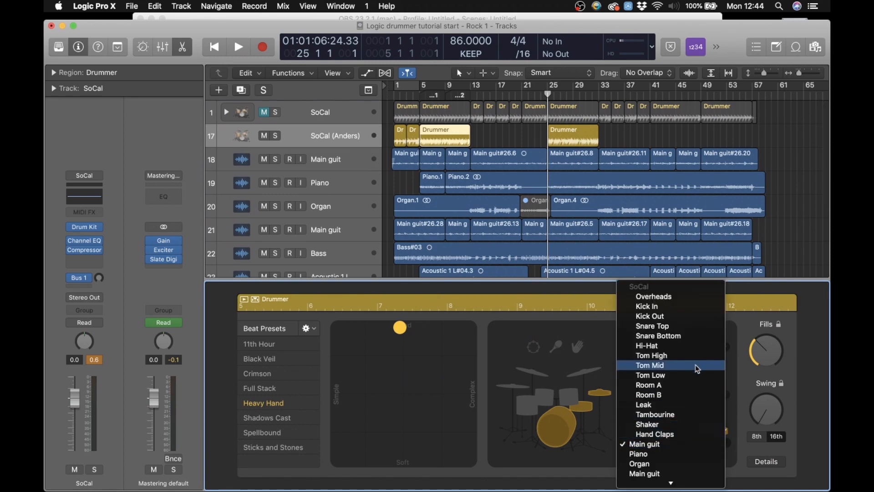
scroll(695, 347, down, 2)
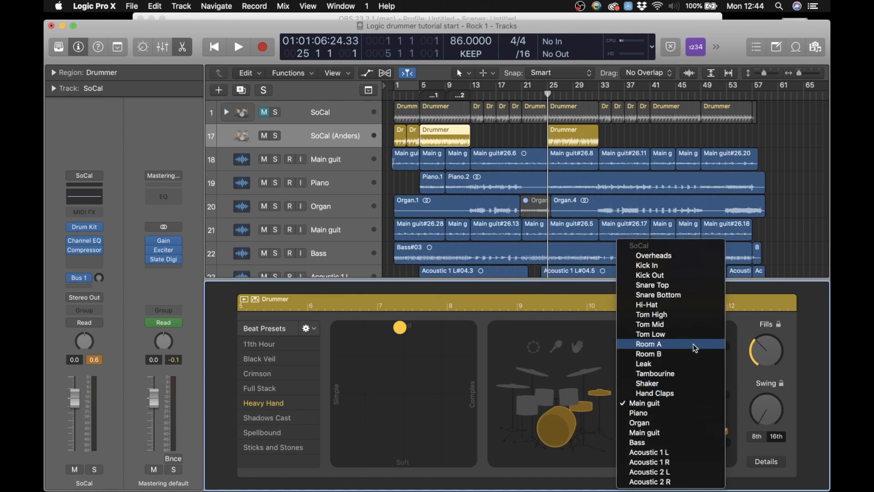
click(669, 442)
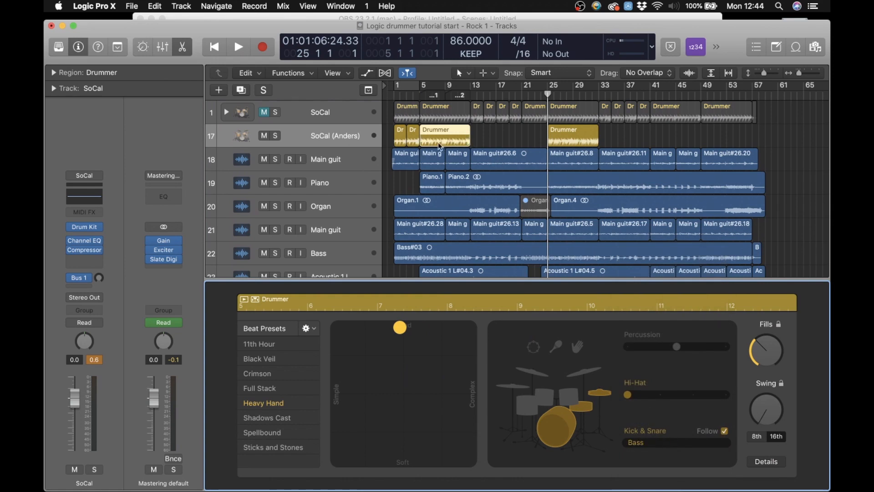
Step: Solo the Bass and SoCal (Anders) tracks and play them together from bar 5
click(276, 254)
click(275, 136)
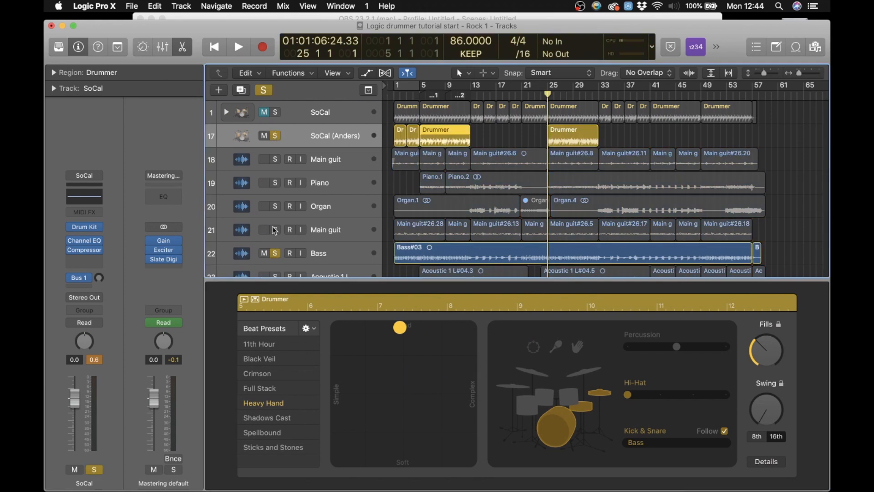
key(space)
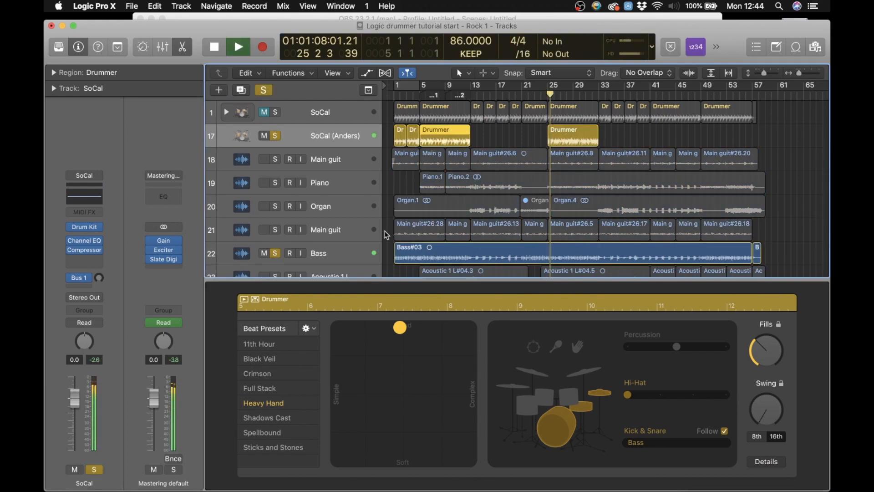
click(419, 94)
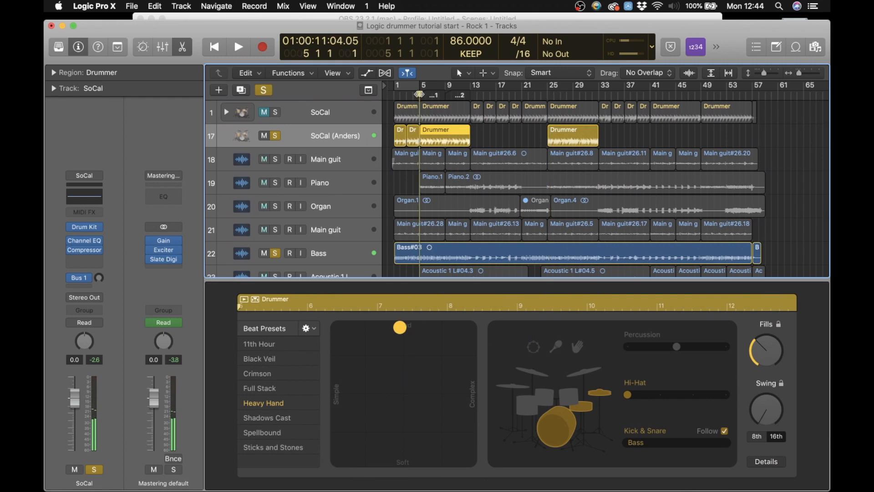
key(space)
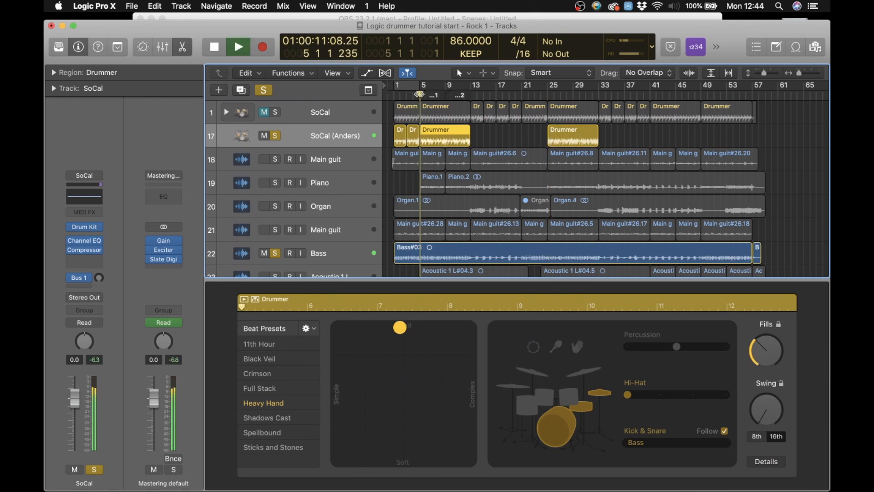
click(812, 73)
click(813, 74)
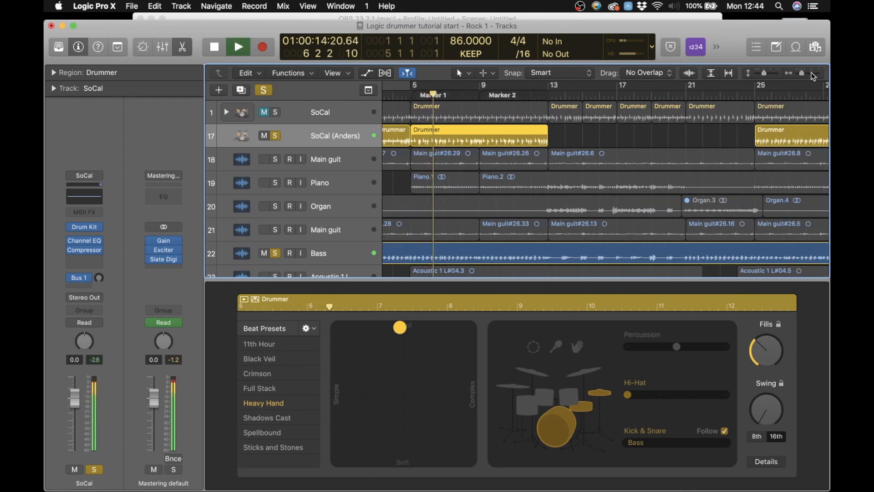
mouse_move(621, 139)
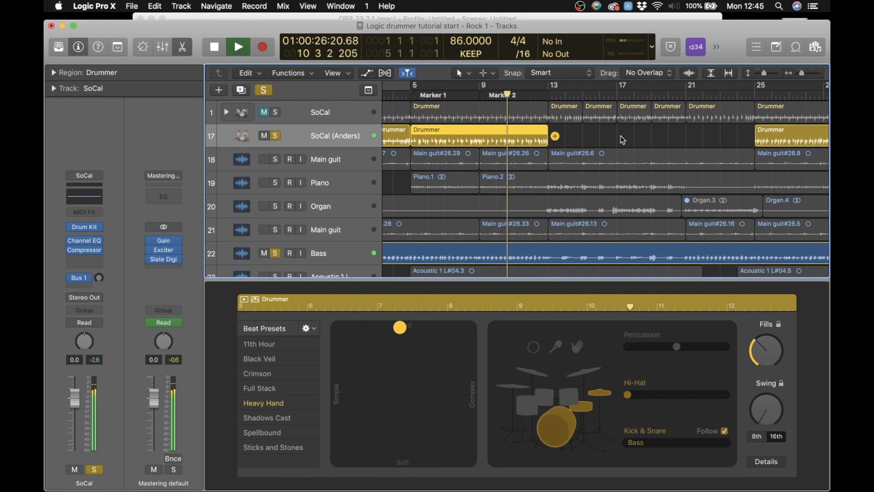
key(space)
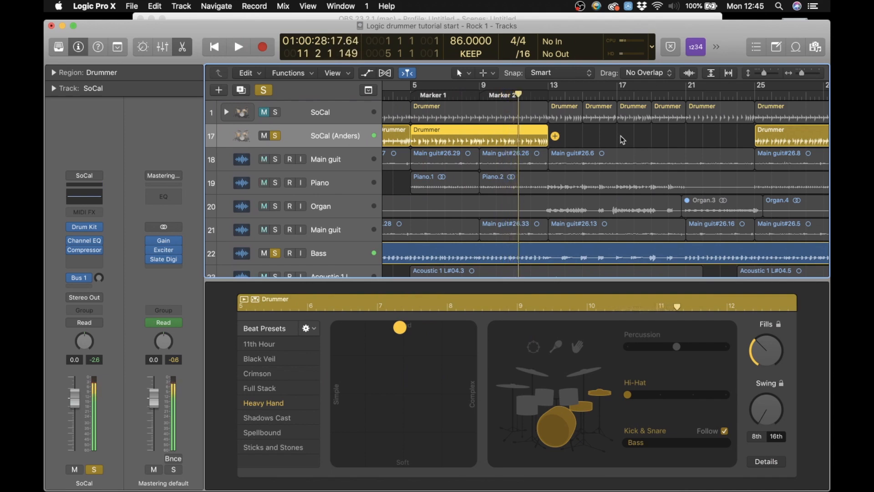
Step: Turn off solo on the Bass track, solo the upper Main guit track (track 18) and place the playhead at bar 5
click(275, 253)
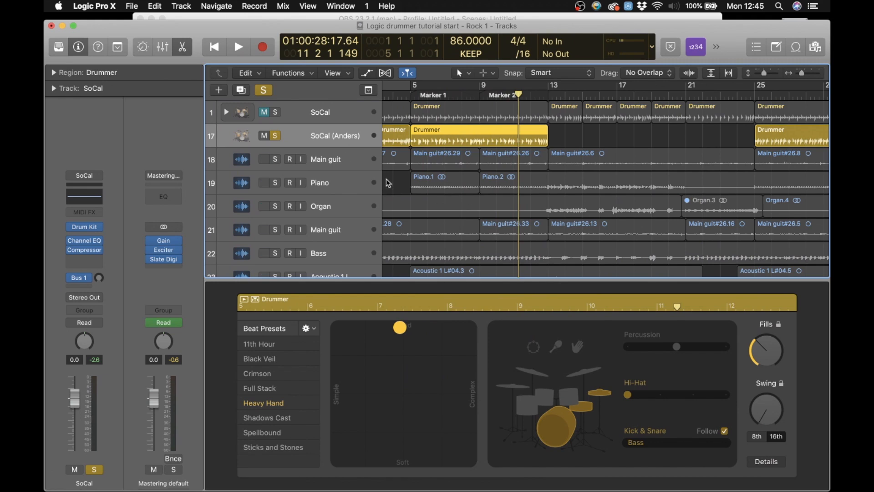
click(276, 159)
click(414, 95)
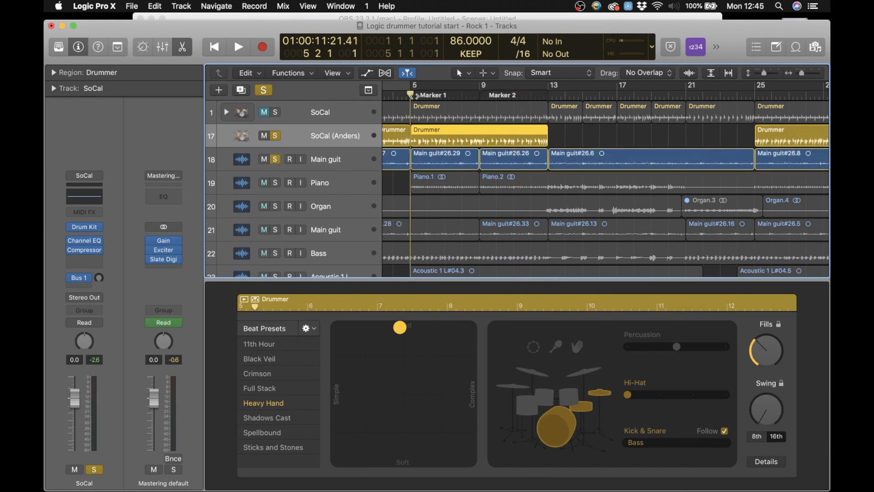
Step: Make Kick & Snare follow the upper Main guit track in the bar 5 region and play the two soloed tracks
click(725, 443)
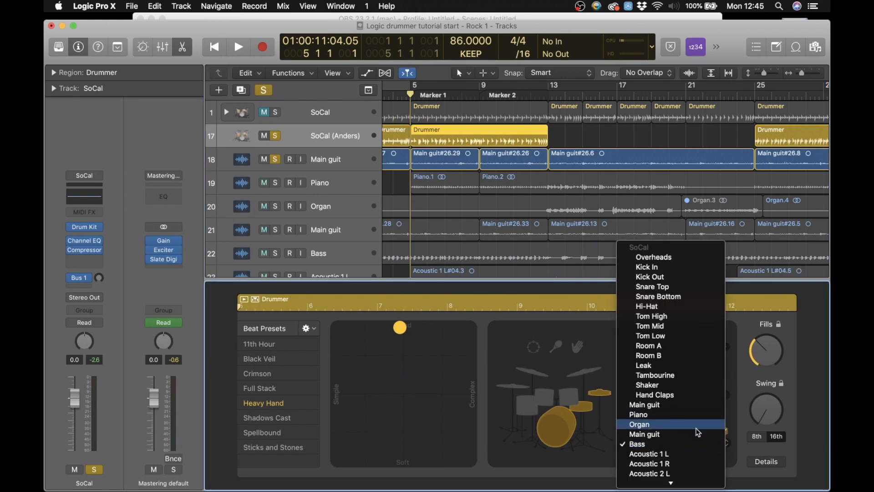
click(692, 404)
key(space)
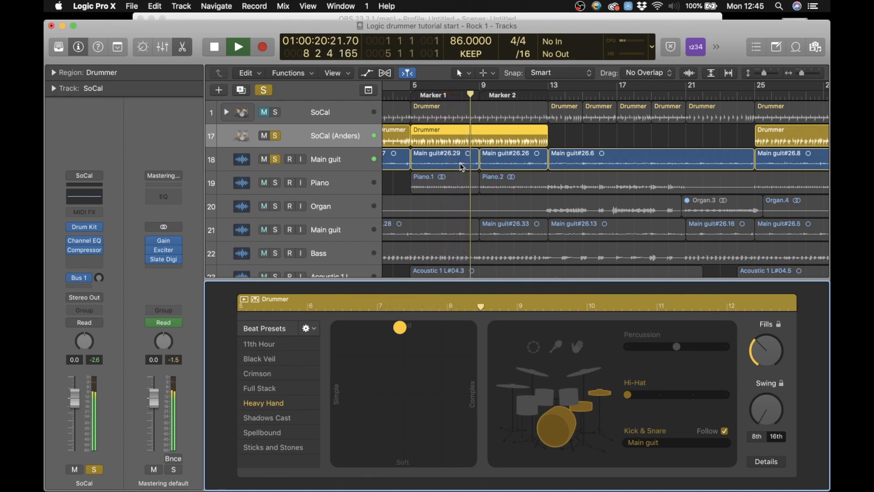
key(space)
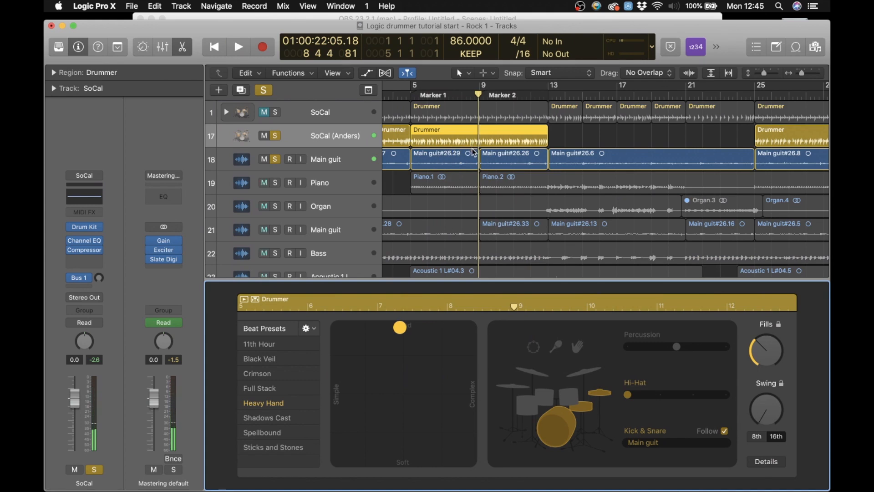
Step: Turn off Follow for Kick & Snare in the bar 5 region and hide the Drummer editor
click(724, 430)
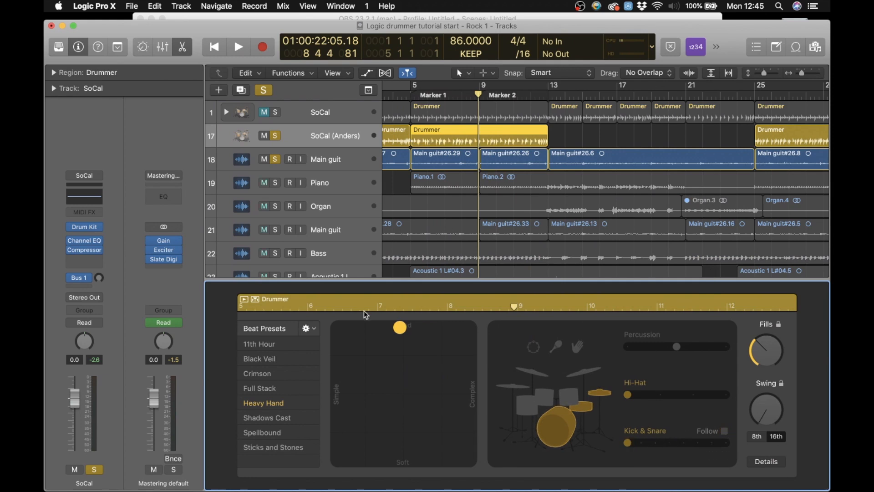
key(e)
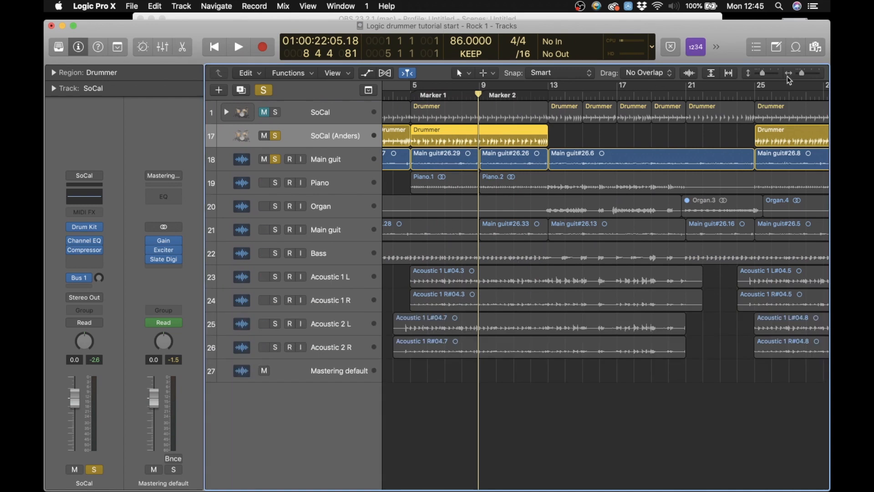
drag(802, 76, 799, 75)
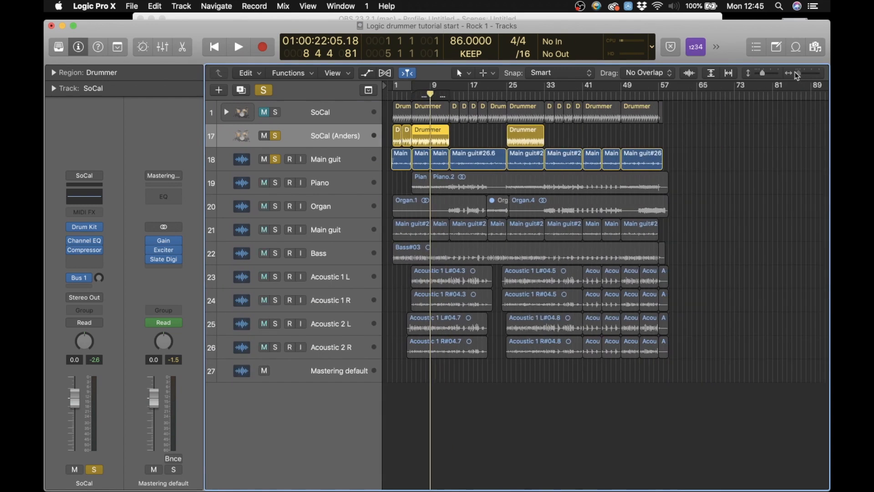